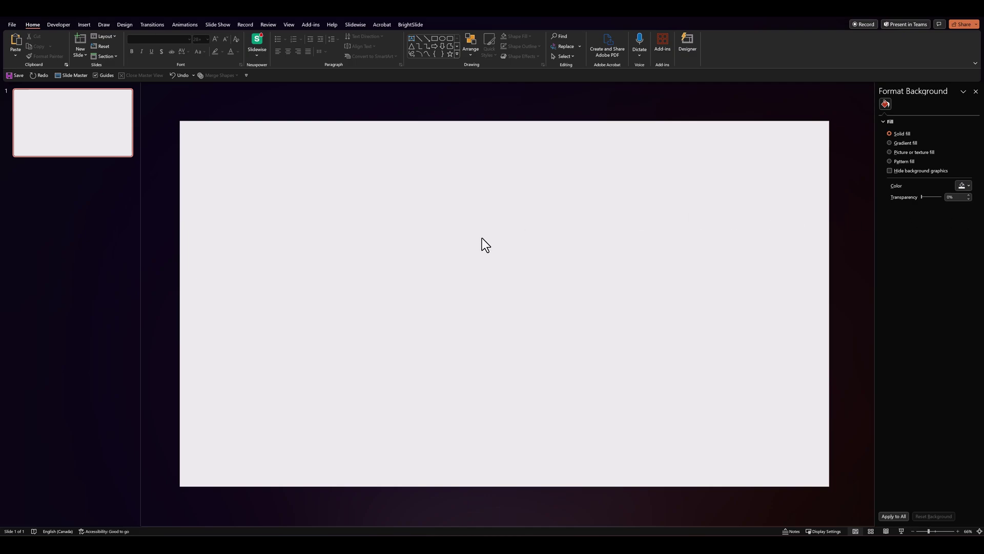
# - Paste the neumorphic button group and make the slide background light mint
pyautogui.hotkey('ctrl', 'v')
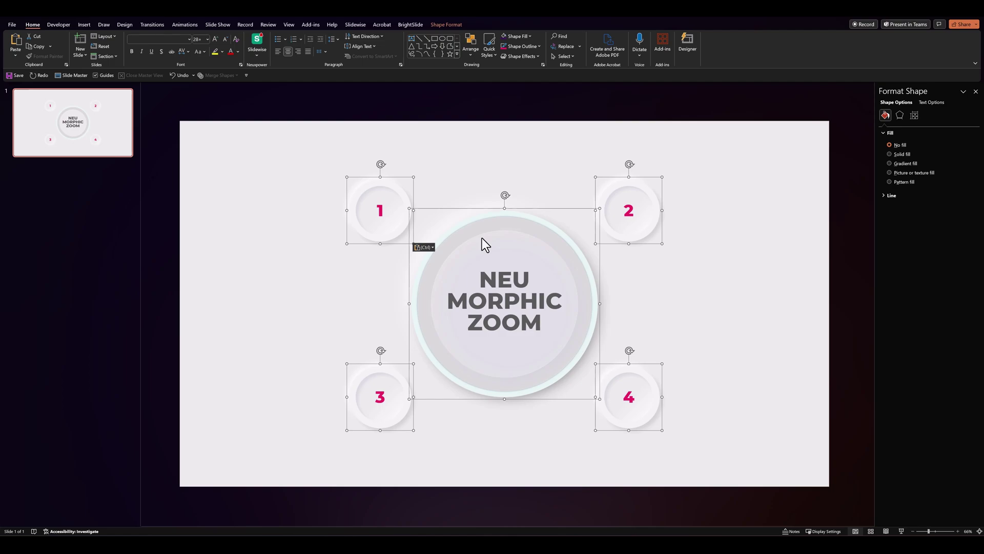
pyautogui.click(761, 194)
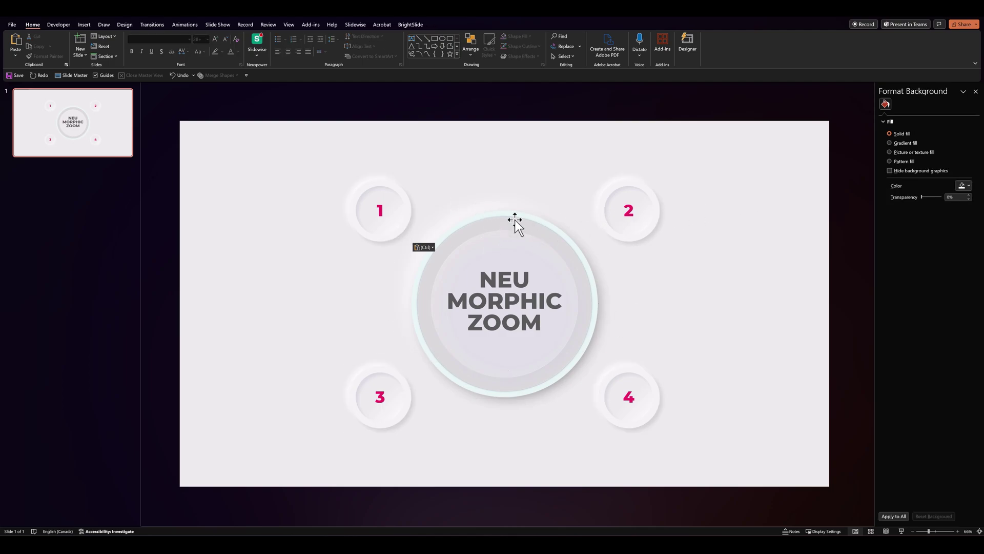
pyautogui.click(955, 188)
pyautogui.click(946, 224)
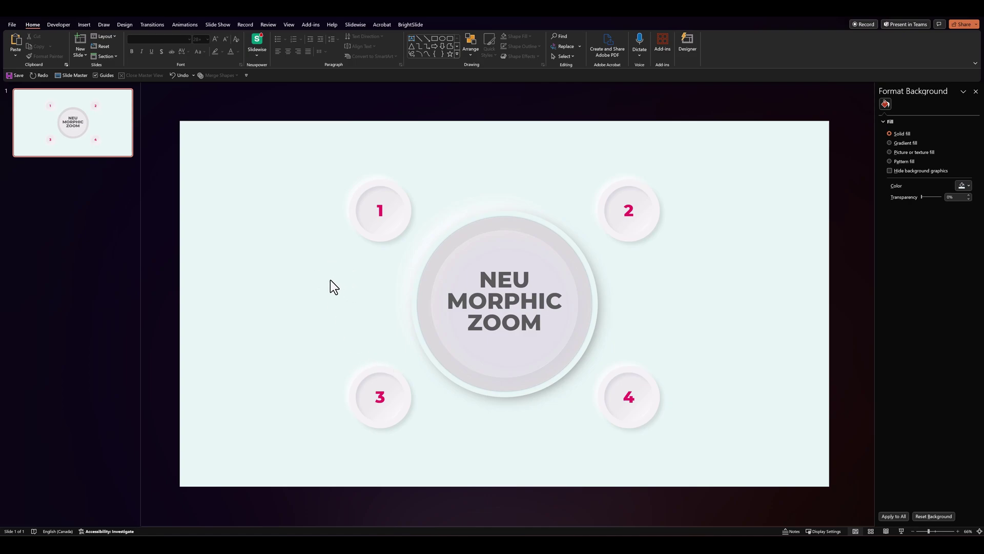
# - Add an Untitled Section and paste the four slides into it using the destination theme
pyautogui.rightClick(40, 171)
pyautogui.click(59, 211)
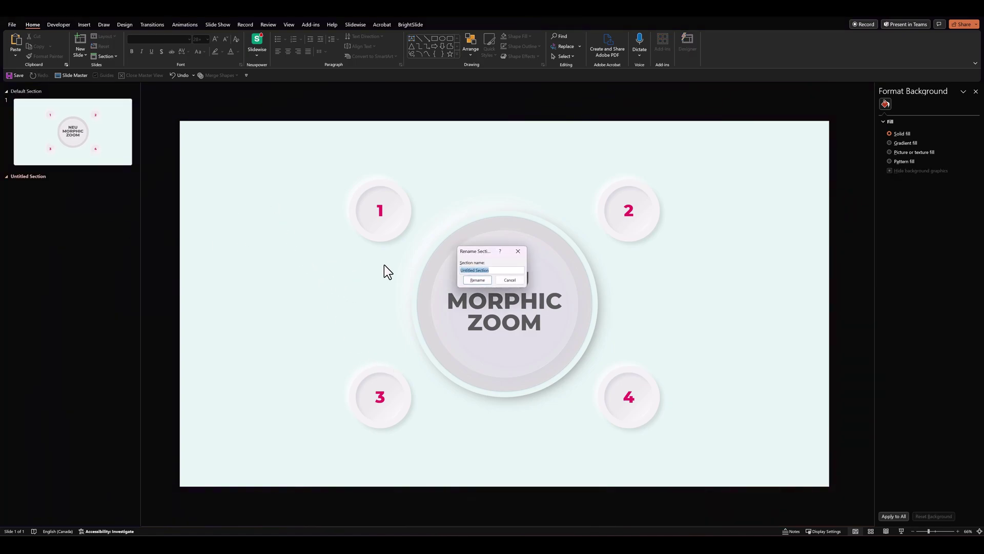
pyautogui.click(470, 279)
pyautogui.click(57, 199)
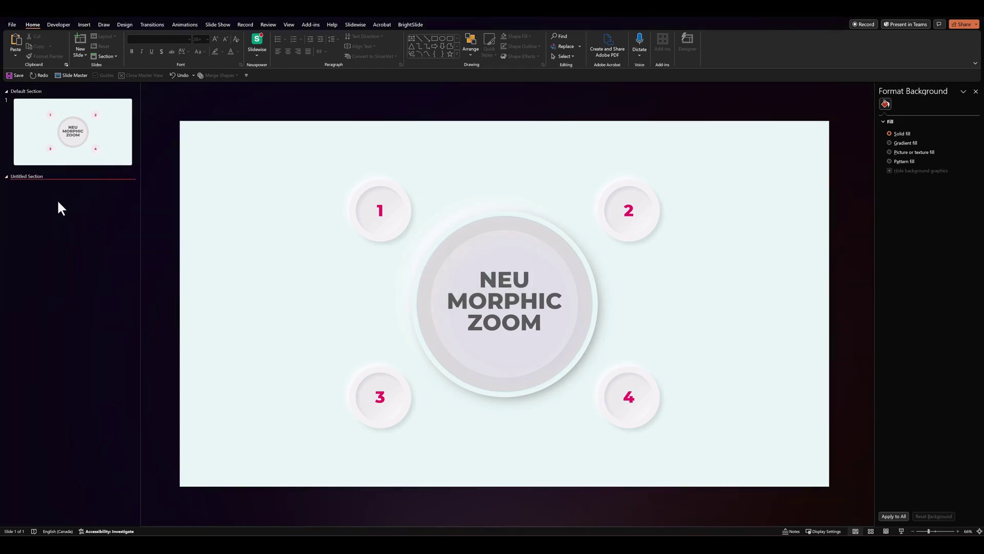
pyautogui.hotkey('ctrl', 'v')
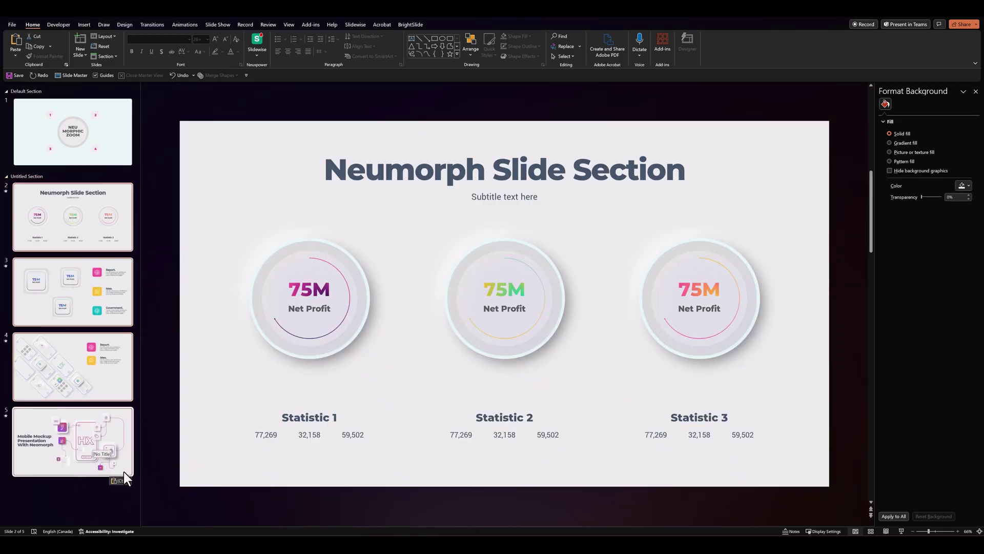
pyautogui.click(124, 479)
pyautogui.click(127, 497)
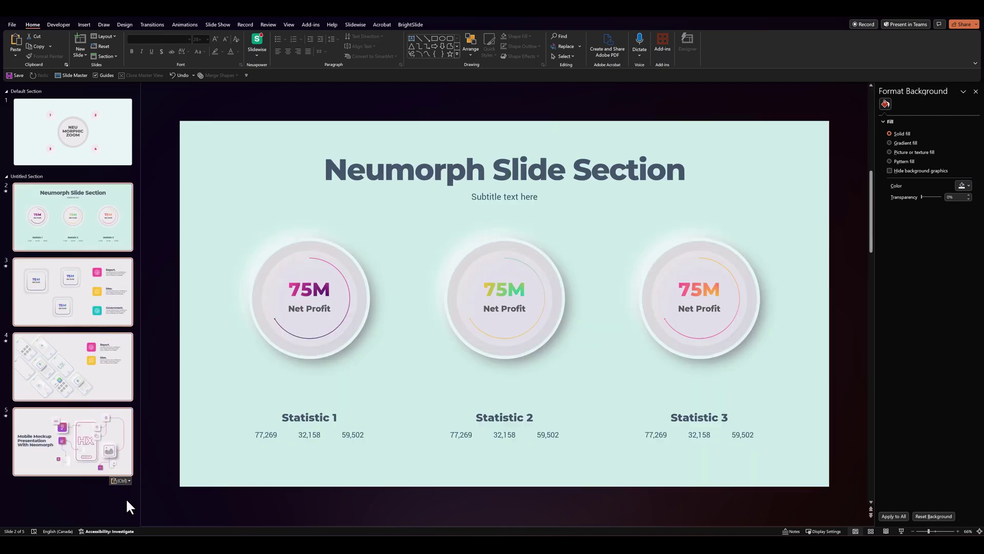
pyautogui.click(68, 146)
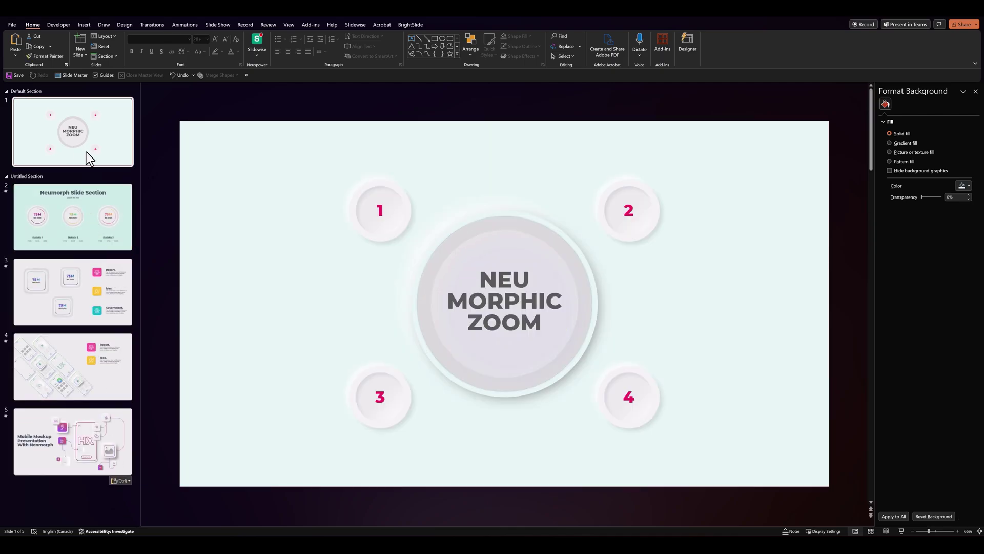
# - Insert Slide Zoom thumbnails of slides 2, 3, 4 and 5 onto the NEU MORPHIC ZOOM slide
pyautogui.click(81, 25)
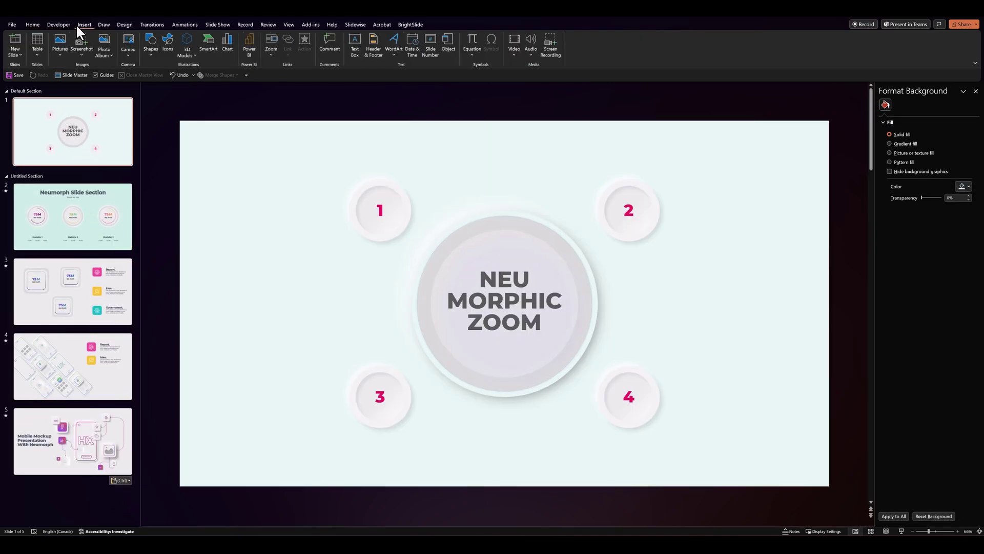
pyautogui.click(268, 56)
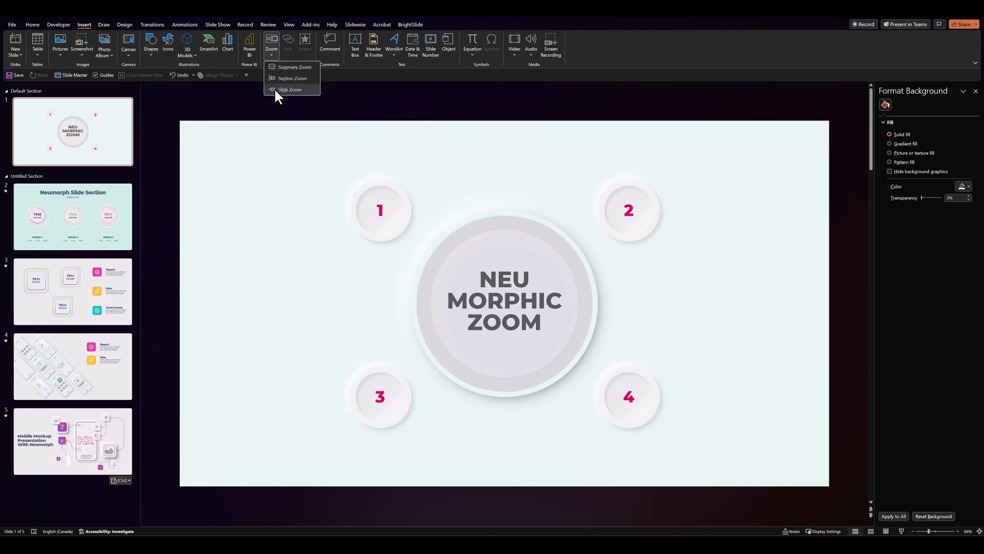
pyautogui.click(275, 88)
pyautogui.click(433, 228)
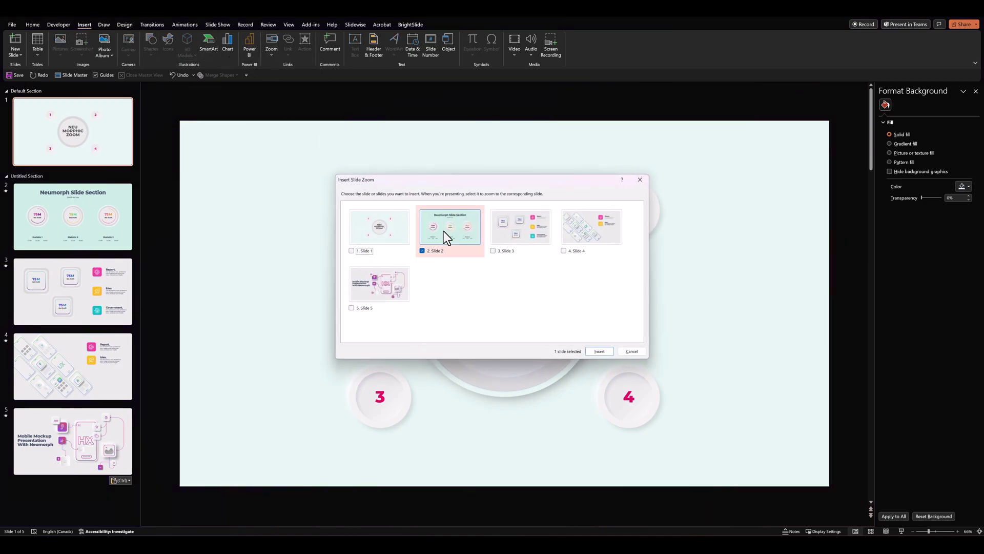
pyautogui.click(533, 237)
pyautogui.click(580, 236)
pyautogui.click(398, 290)
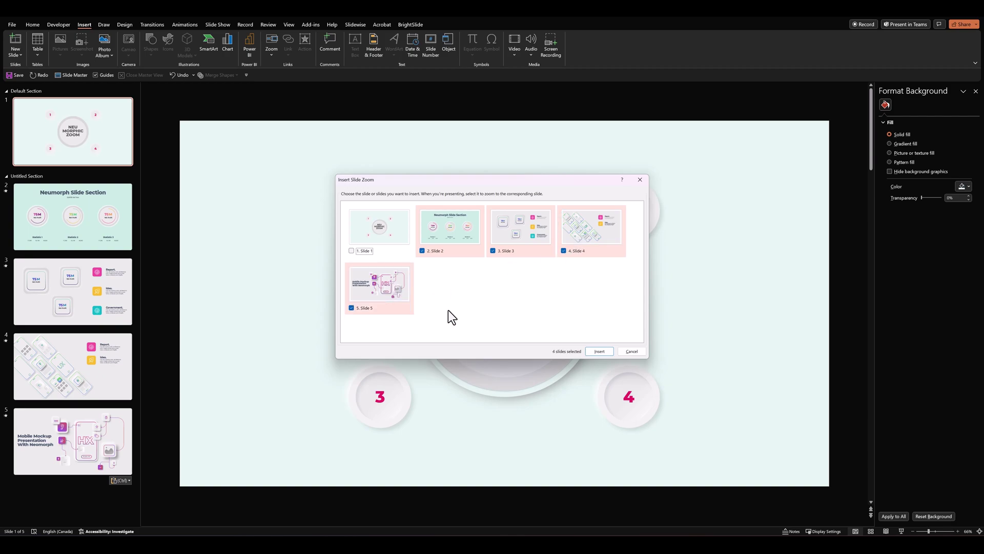
pyautogui.click(592, 351)
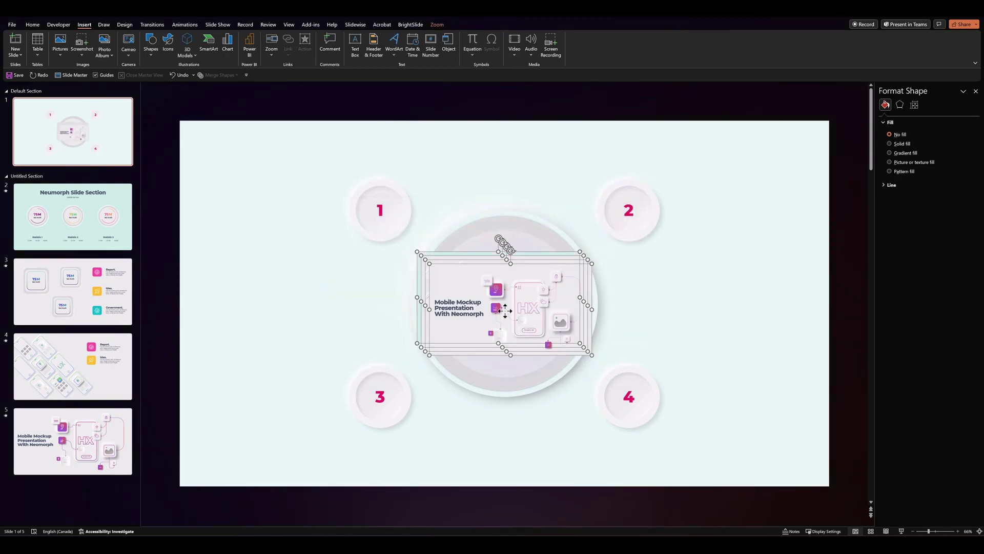
# - Shrink the stacked zooms and drag them out beside circles 4, 3 and 2
pyautogui.moveTo(422, 256); pyautogui.dragTo(451, 285)
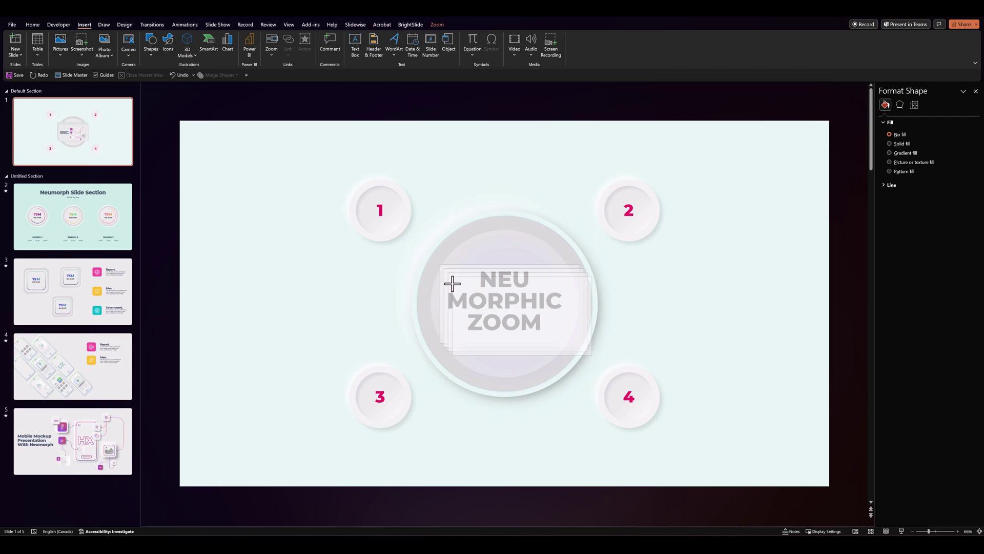
pyautogui.click(372, 298)
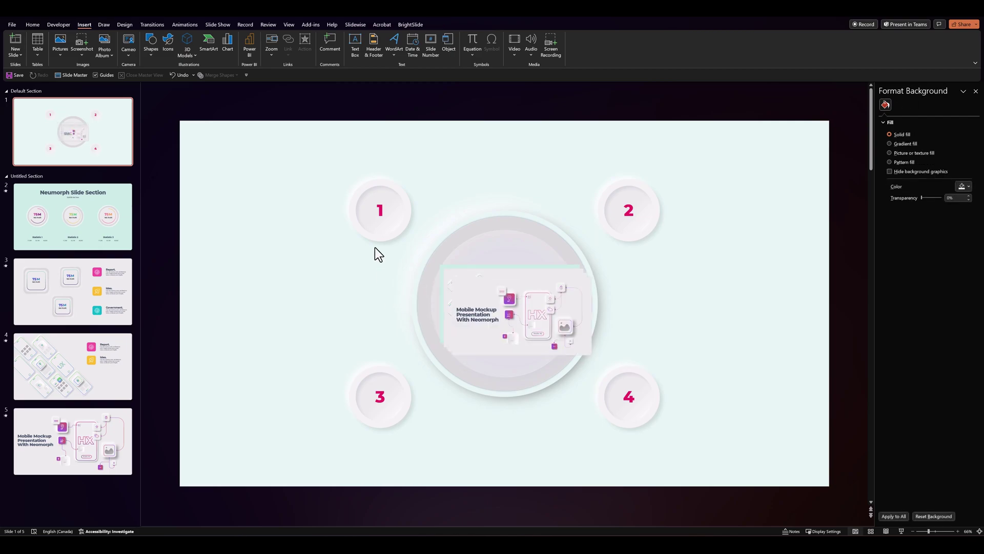
pyautogui.moveTo(503, 325); pyautogui.dragTo(722, 408)
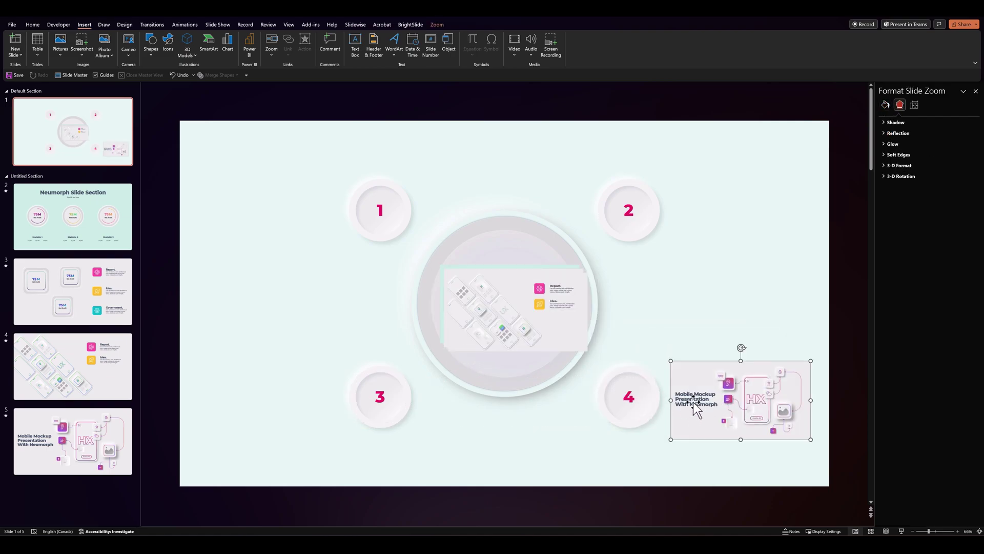
pyautogui.moveTo(541, 328); pyautogui.dragTo(300, 416)
pyautogui.click(501, 328)
pyautogui.moveTo(501, 328); pyautogui.dragTo(270, 221)
pyautogui.click(156, 239)
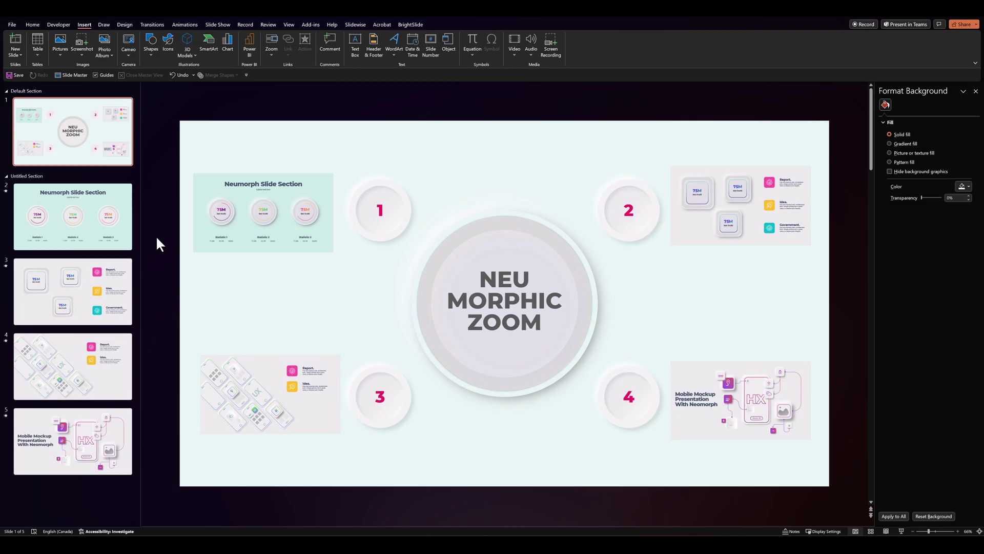
# - Align the top, bottom and left zoom pairs with their circles using BrightSlide, undoing the right-side alignment
pyautogui.moveTo(165, 144); pyautogui.dragTo(838, 285)
pyautogui.click(418, 25)
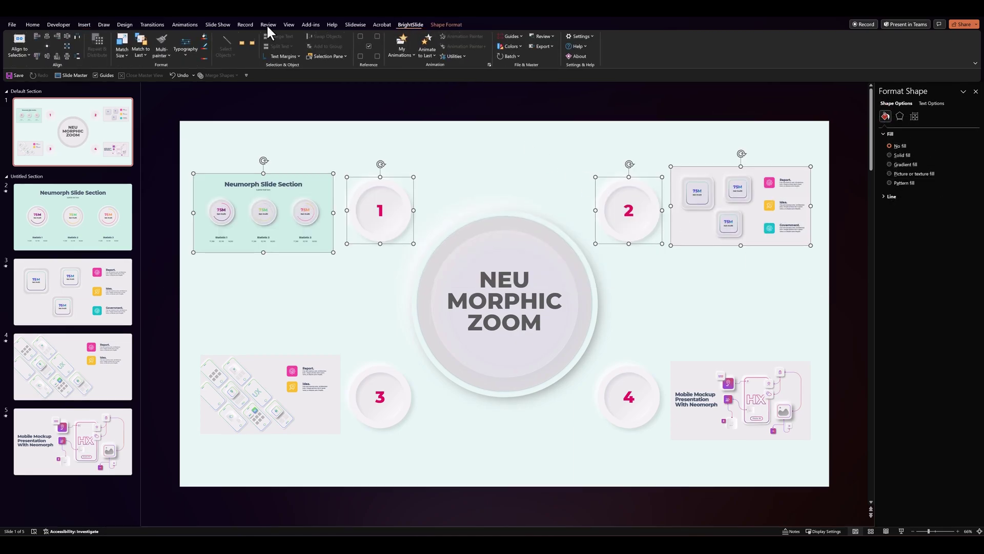
pyautogui.click(48, 55)
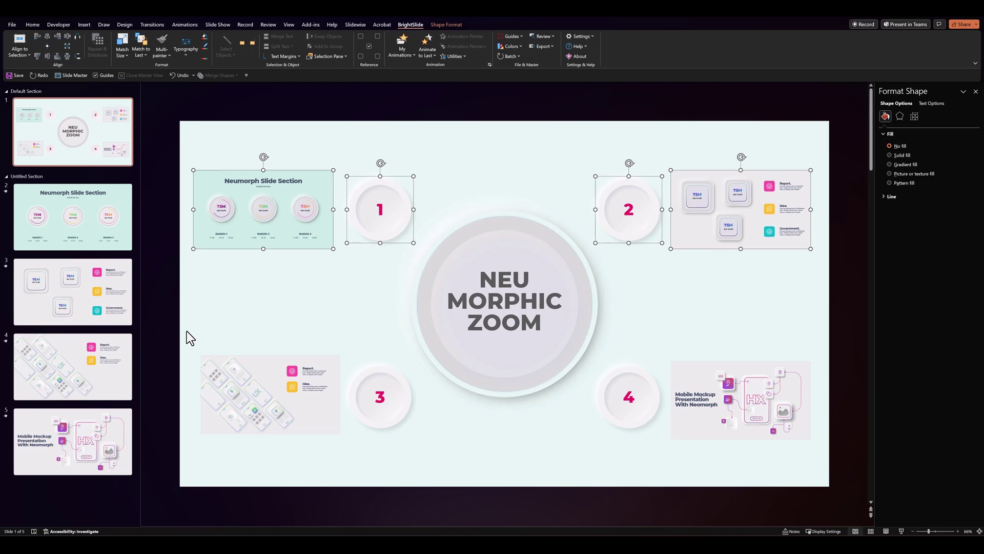
pyautogui.moveTo(155, 329); pyautogui.dragTo(841, 479)
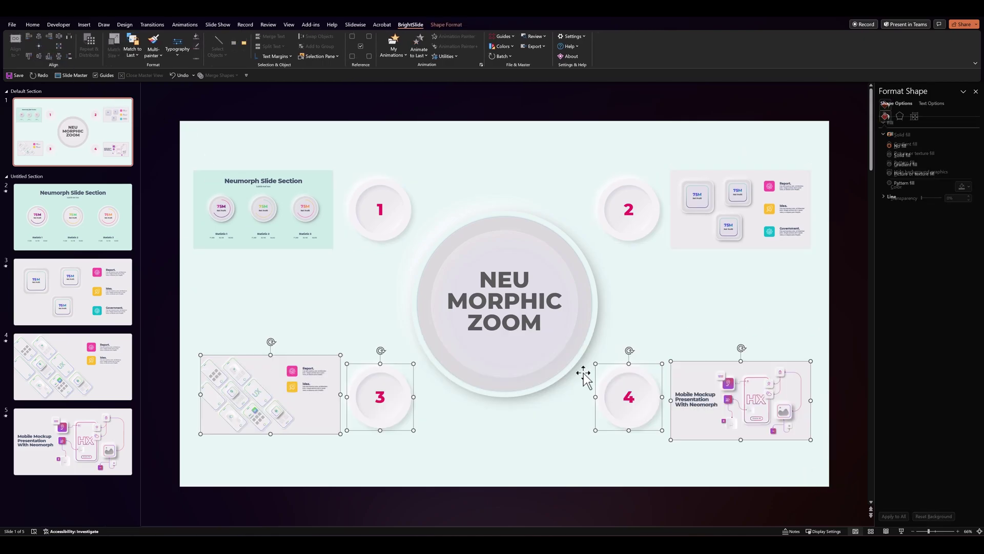
pyautogui.click(48, 57)
pyautogui.moveTo(164, 144); pyautogui.dragTo(373, 474)
pyautogui.click(49, 36)
pyautogui.click(485, 146)
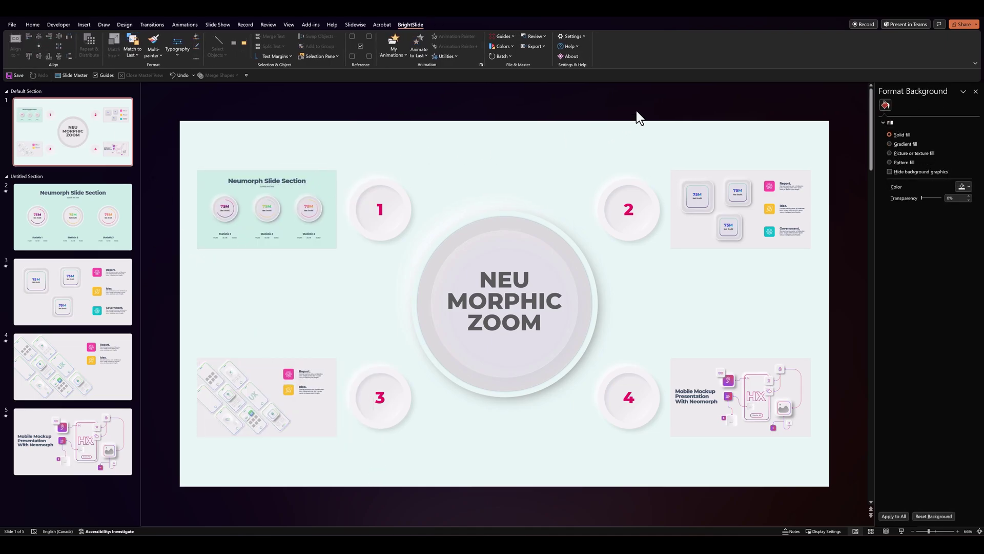
pyautogui.moveTo(649, 99); pyautogui.dragTo(848, 488)
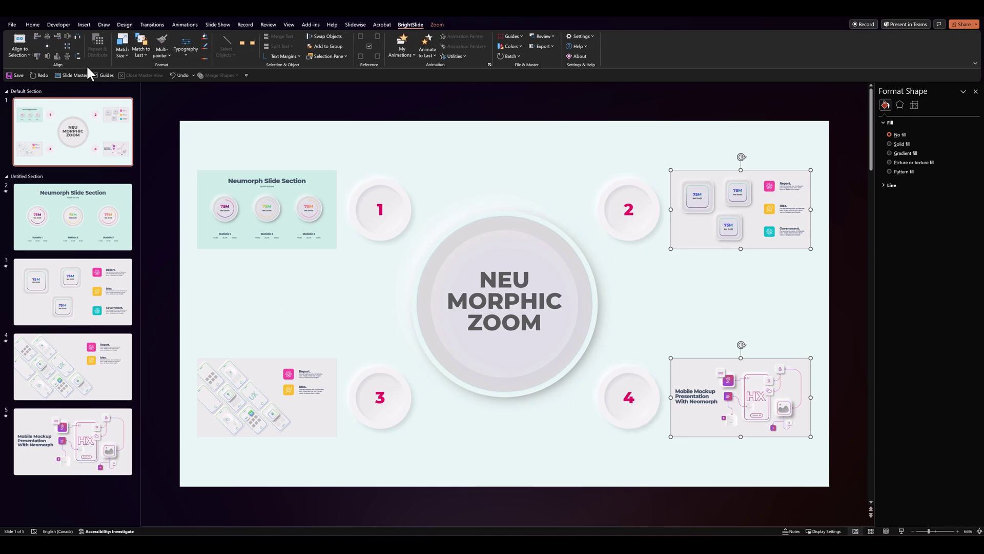
pyautogui.click(45, 57)
pyautogui.hotkey('ctrl', 'z')
pyautogui.click(414, 127)
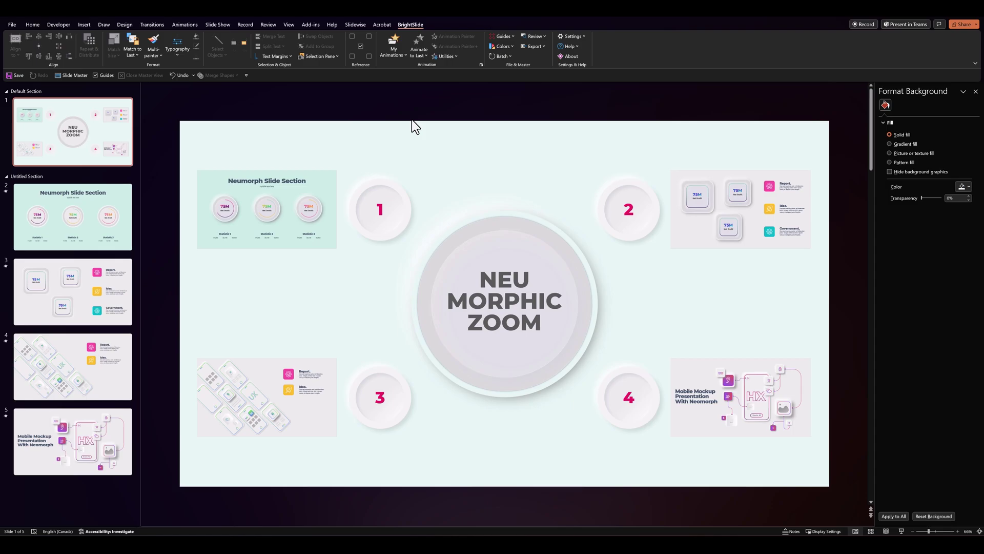
# - Give all four slide zoom thumbnails a 4½ pt outline
pyautogui.click(260, 192)
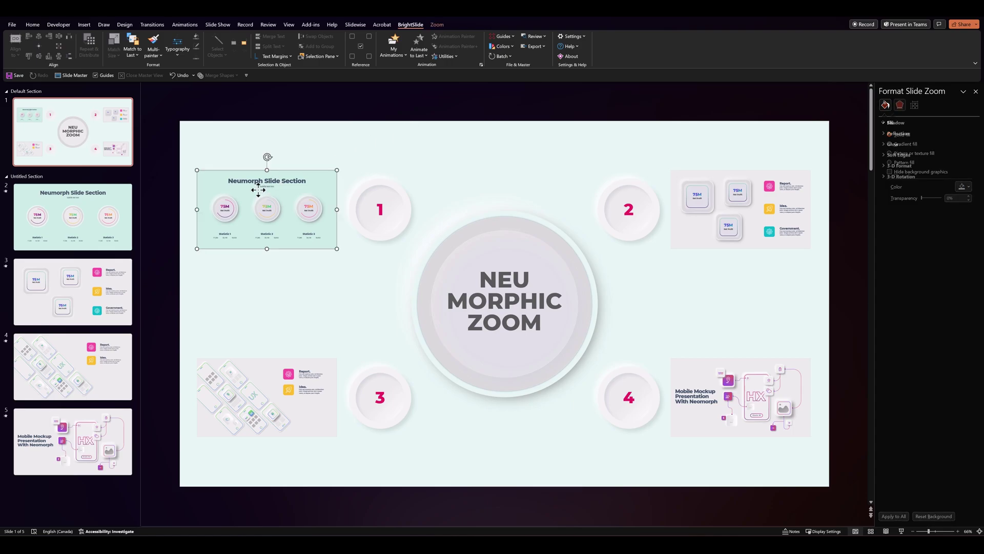
pyautogui.keyDown('shift'); pyautogui.click(252, 386); pyautogui.keyUp('shift')
pyautogui.keyDown('shift'); pyautogui.click(701, 416); pyautogui.keyUp('shift')
pyautogui.keyDown('shift'); pyautogui.click(711, 228); pyautogui.keyUp('shift')
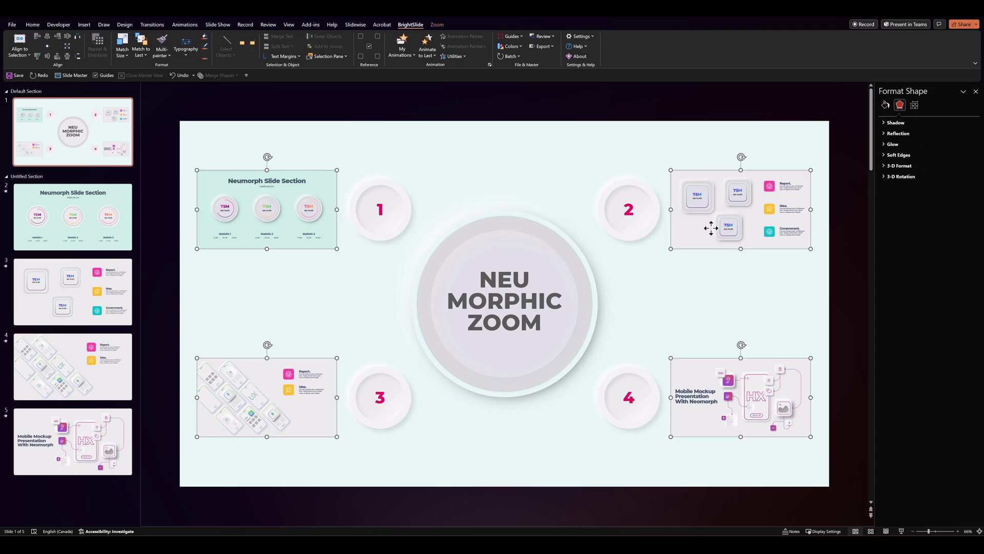
pyautogui.click(33, 24)
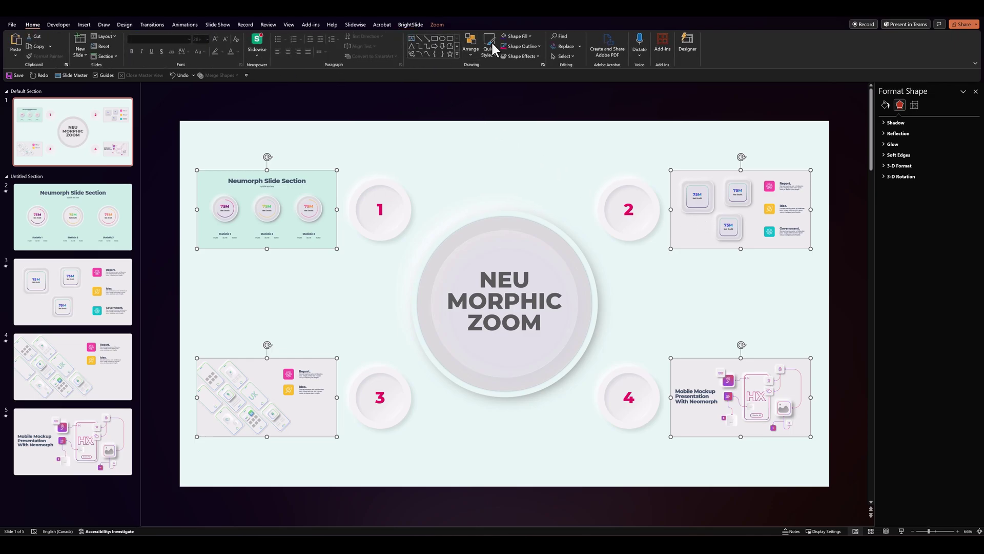
pyautogui.click(520, 46)
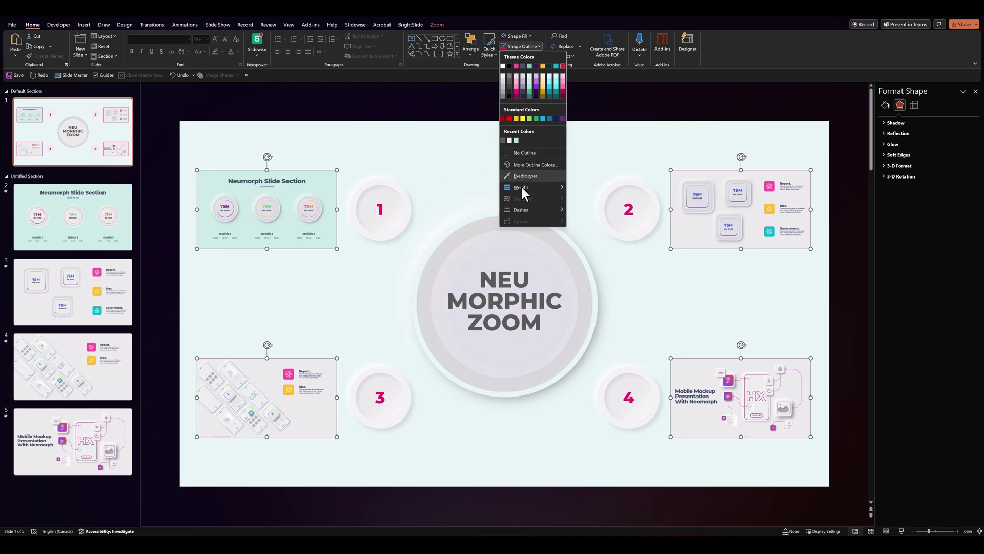
pyautogui.moveTo(523, 189)
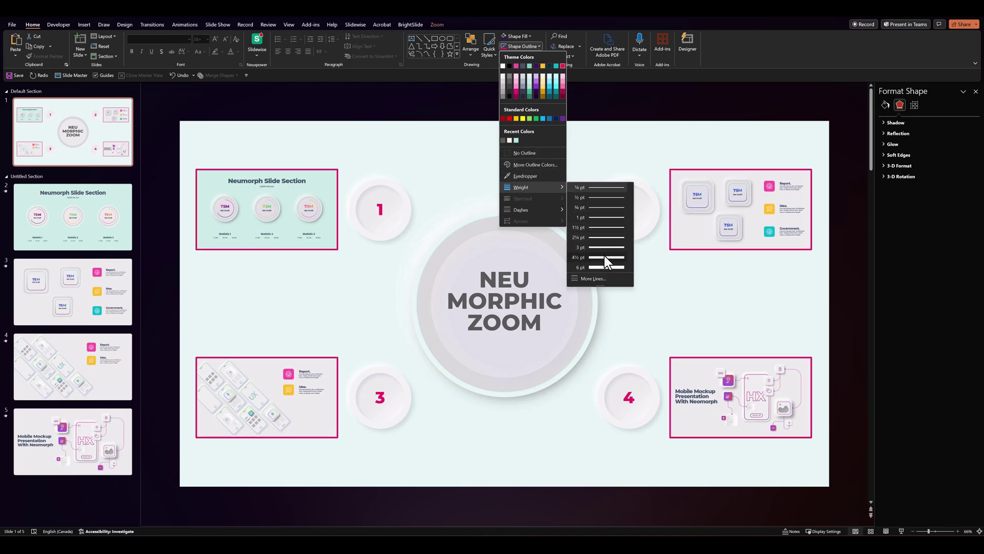
pyautogui.click(604, 257)
pyautogui.click(601, 158)
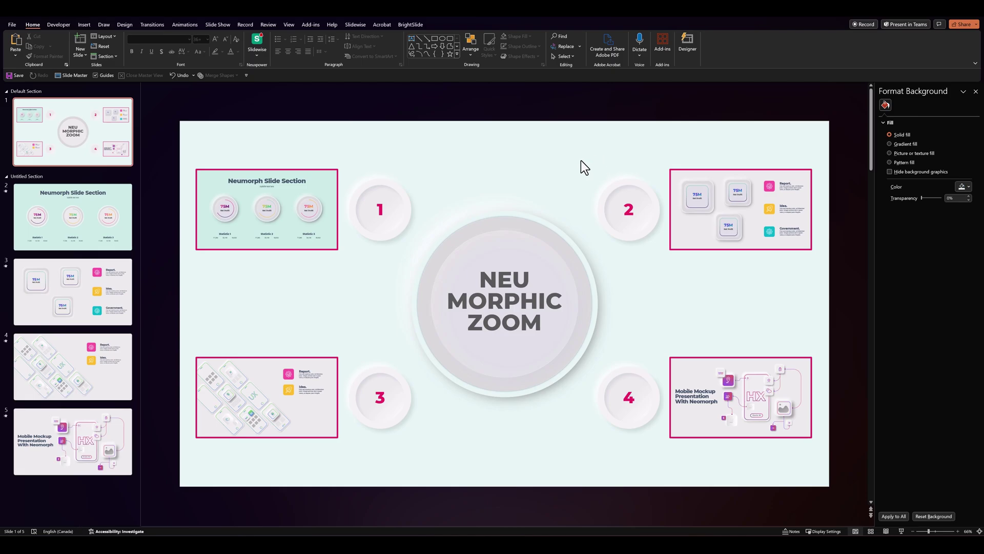
# - Apply a Grow/Shrink animation to the central NEU MORPHIC ZOOM circle group
pyautogui.click(513, 251)
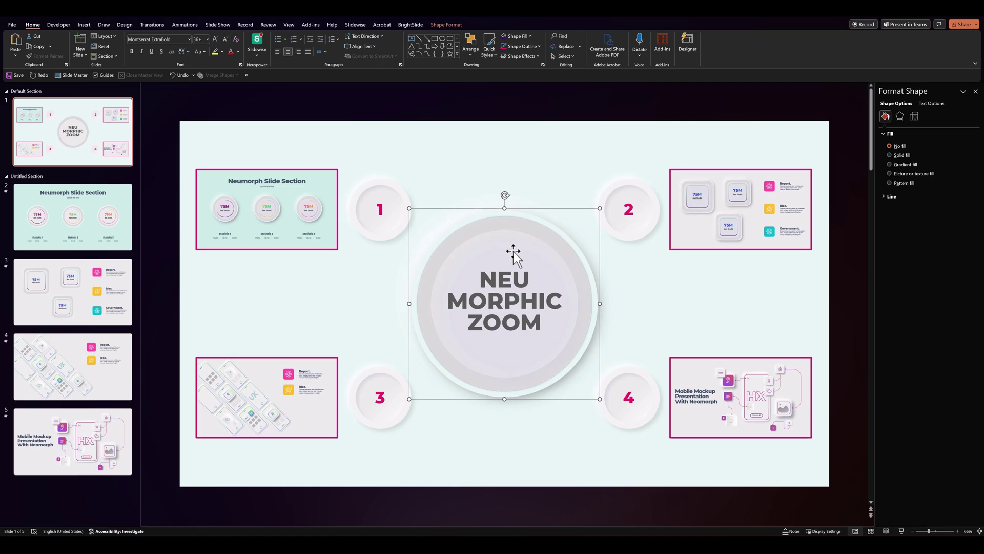
pyautogui.click(192, 27)
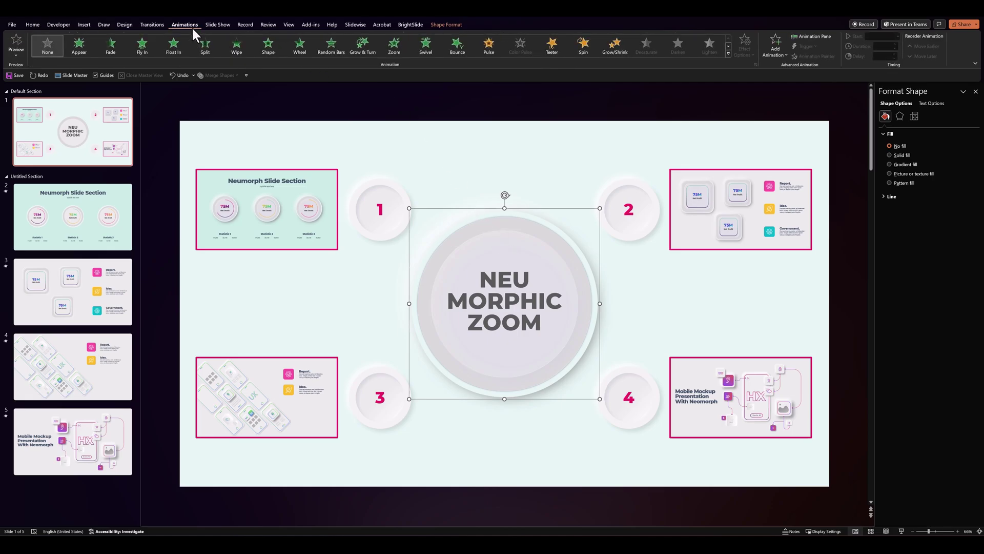
pyautogui.click(615, 46)
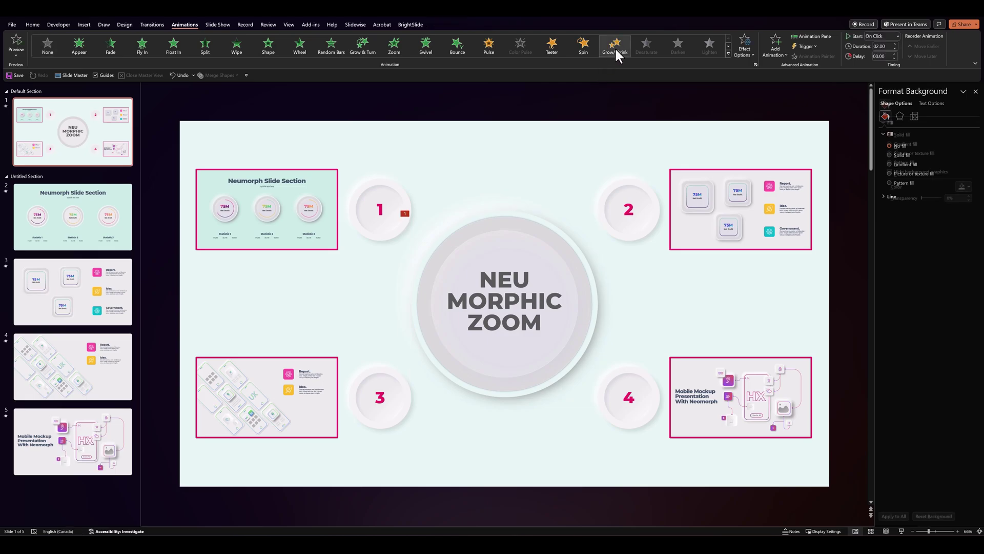
pyautogui.click(807, 34)
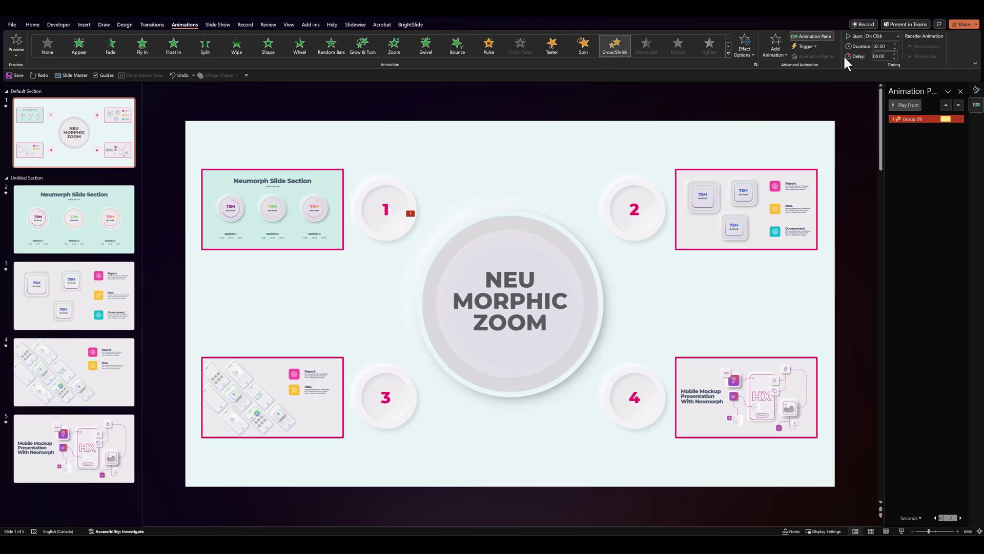
pyautogui.click(960, 119)
pyautogui.click(925, 155)
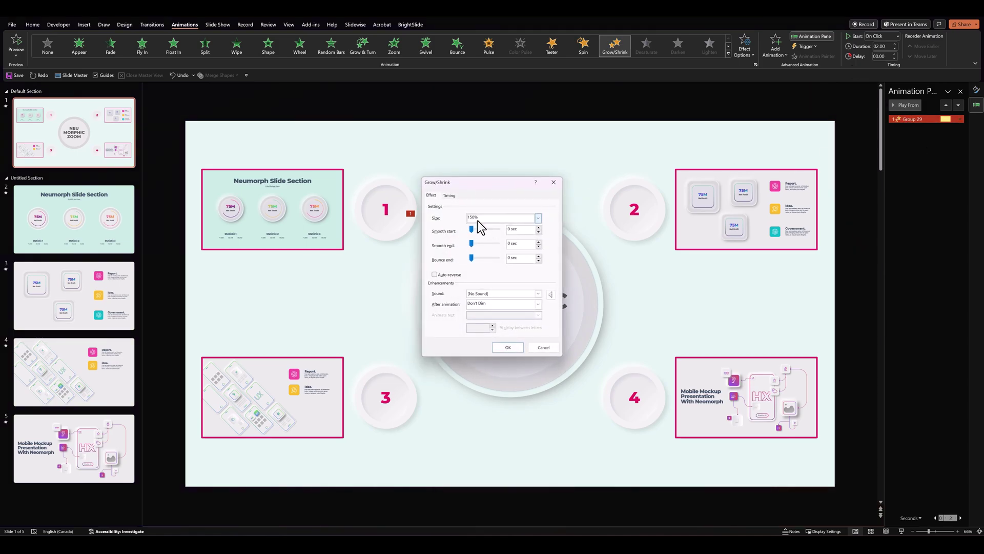
# - Set the Grow/Shrink size to 80% with smooth start and end and auto-reverse
pyautogui.click(478, 219)
pyautogui.moveTo(511, 266); pyautogui.dragTo(489, 263)
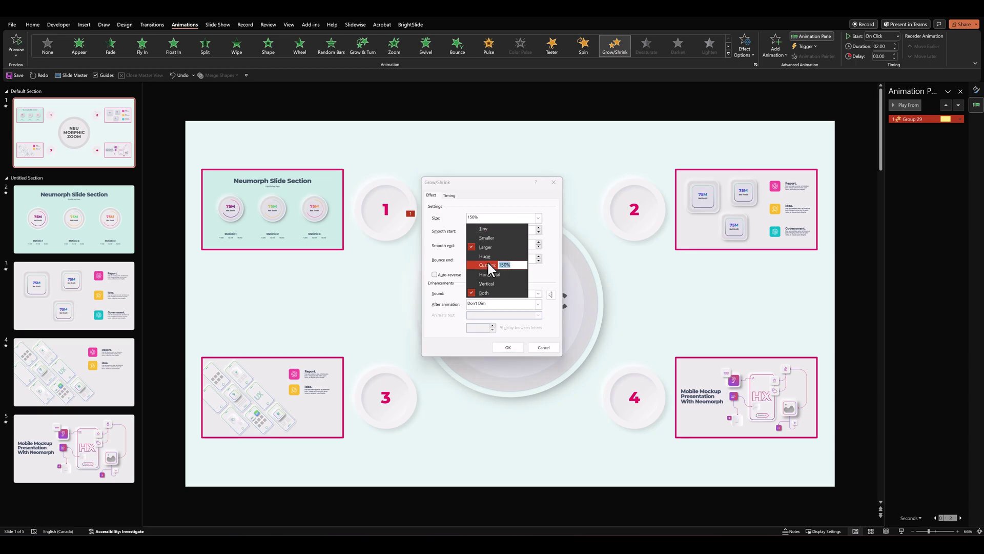
pyautogui.write('80')
pyautogui.press('Return')
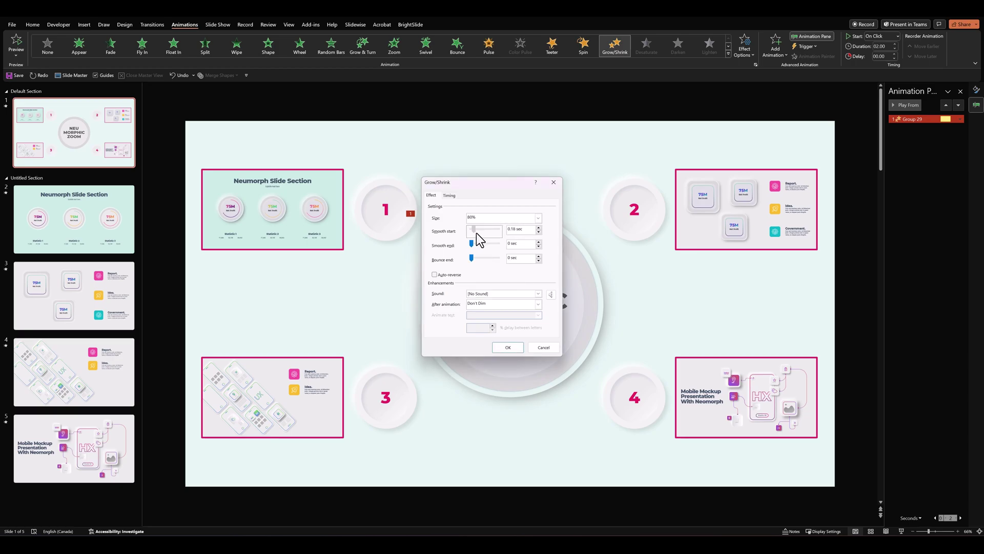
pyautogui.moveTo(485, 233)
pyautogui.mouseDown()
pyautogui.moveTo(476, 246)
pyautogui.moveTo(484, 247)
pyautogui.mouseUp()
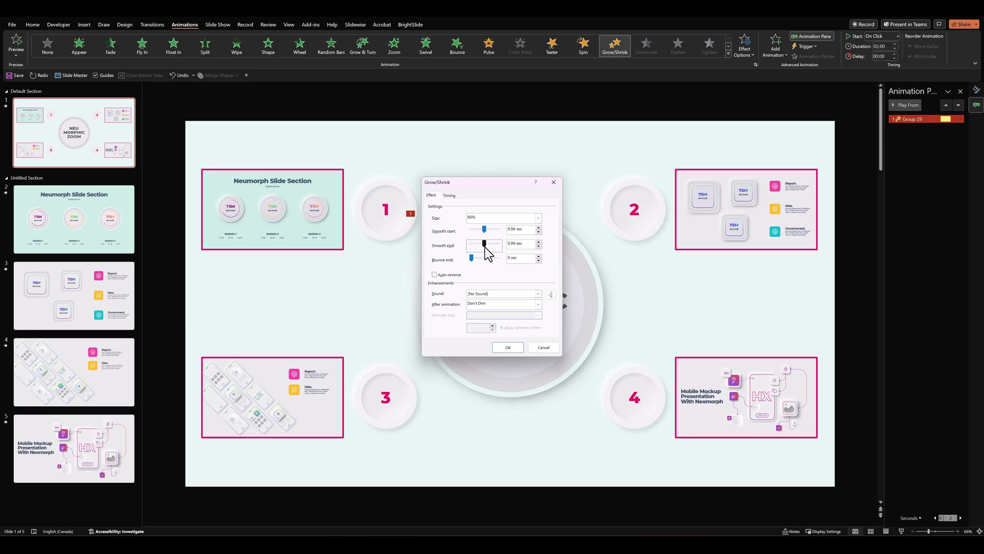
pyautogui.click(435, 275)
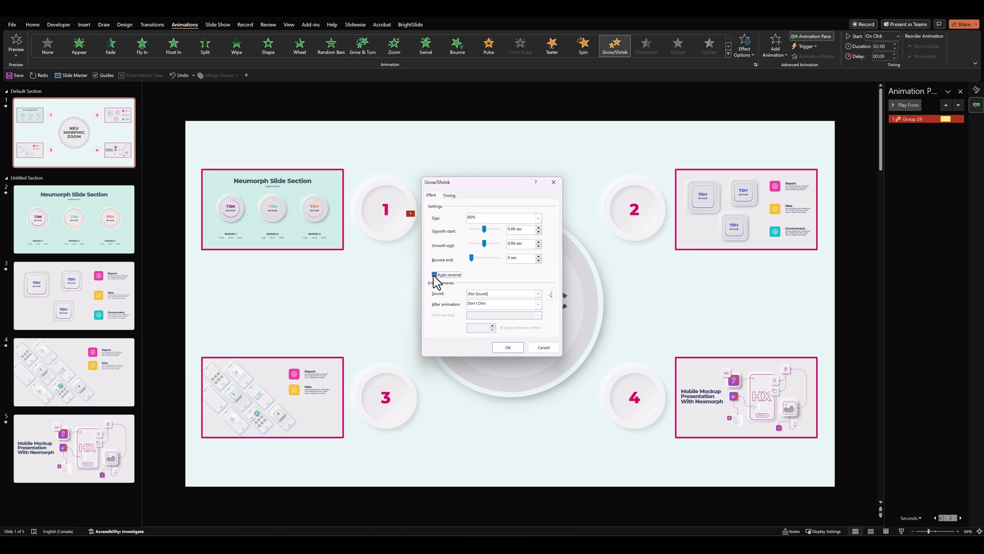
pyautogui.click(501, 348)
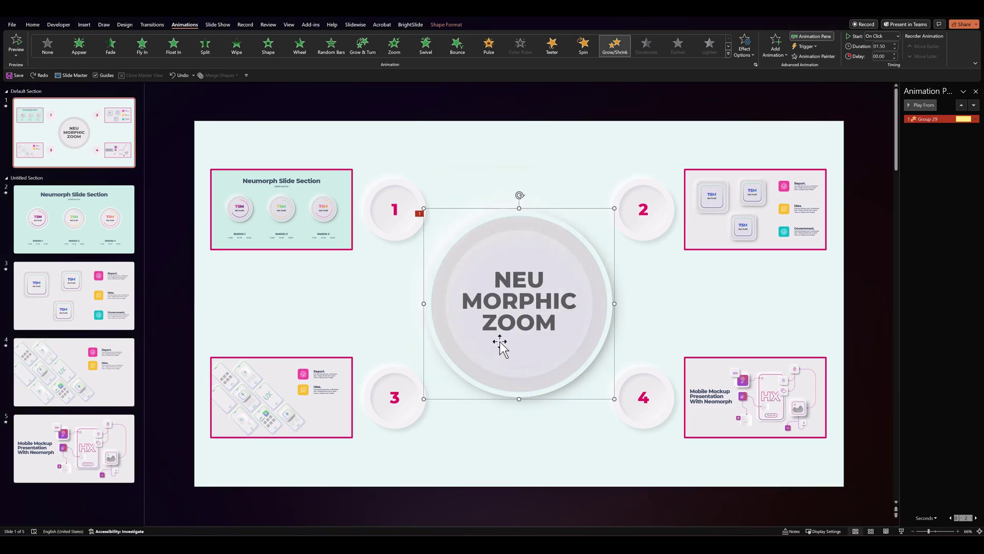
# - Shorten the pulse duration to 00.50 and preview it
pyautogui.click(894, 48)
pyautogui.click(894, 47)
pyautogui.click(894, 48)
pyautogui.click(912, 106)
pyautogui.click(444, 206)
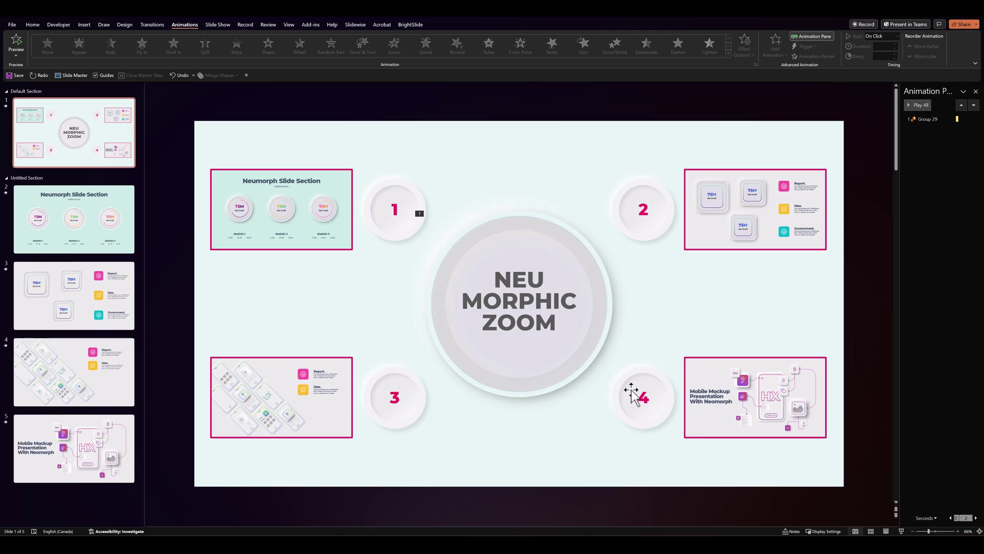
# - Give the numbered circle 1 group a Zoom entrance animation
pyautogui.click(409, 227)
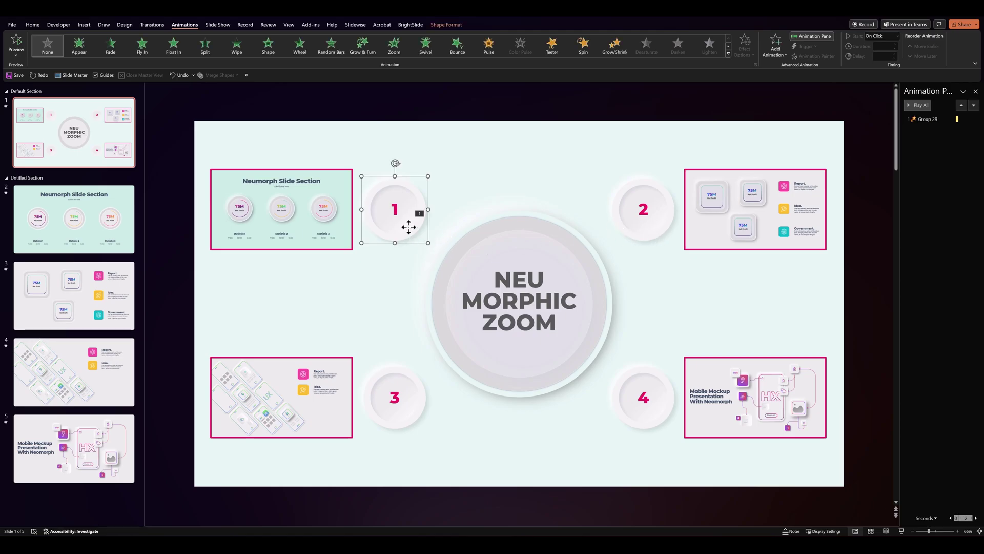
pyautogui.click(395, 41)
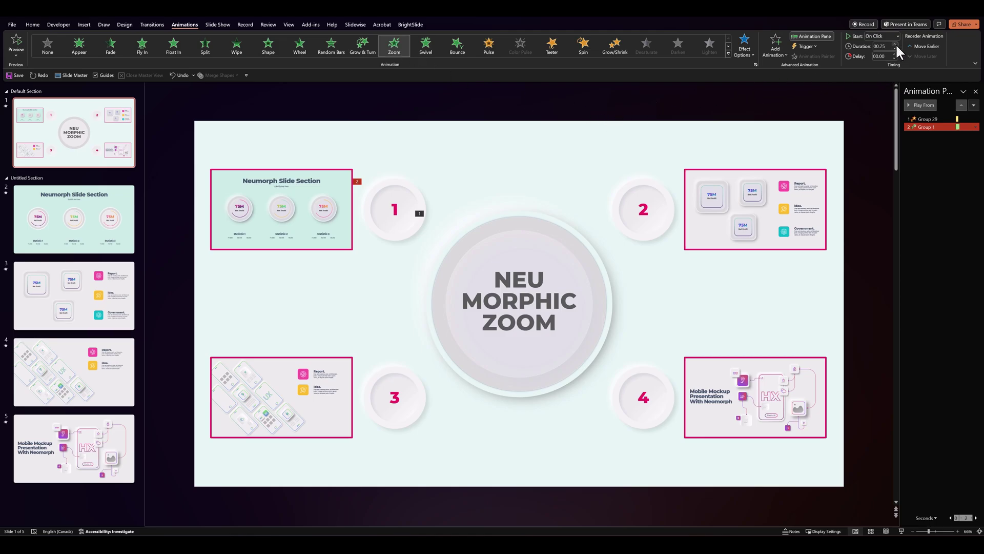
# - Add a Lines motion path to circle 1 that ends at the slide centre
pyautogui.click(777, 48)
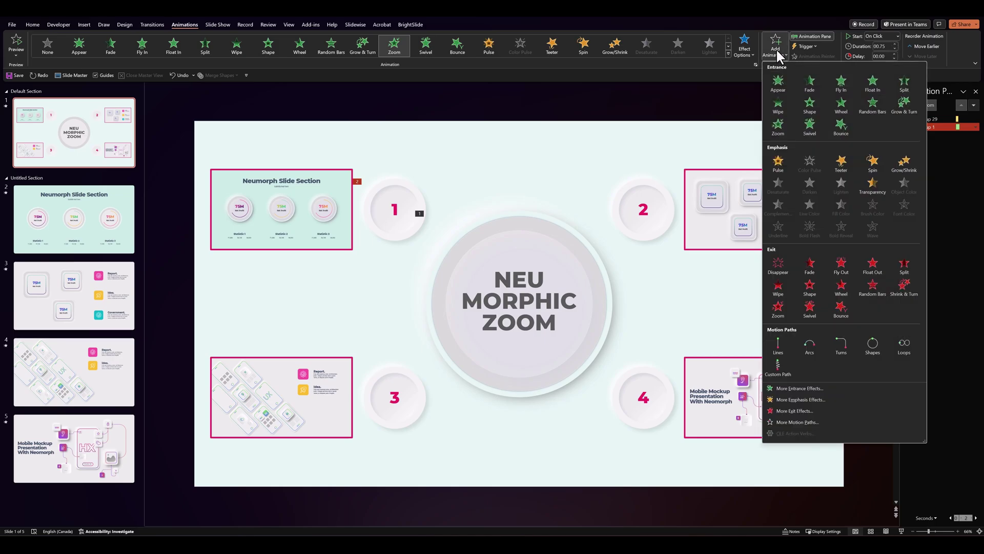
pyautogui.click(777, 342)
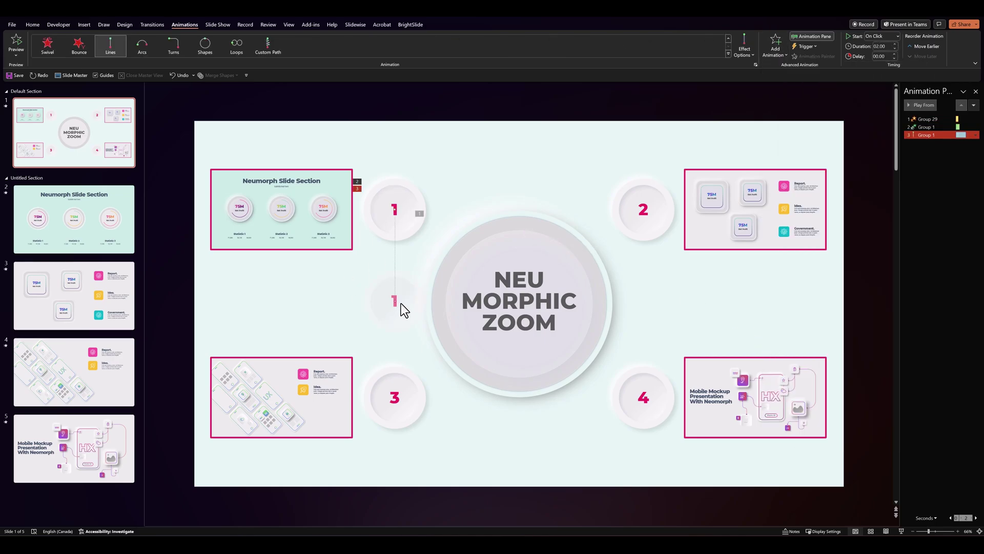
pyautogui.moveTo(398, 303); pyautogui.dragTo(520, 304)
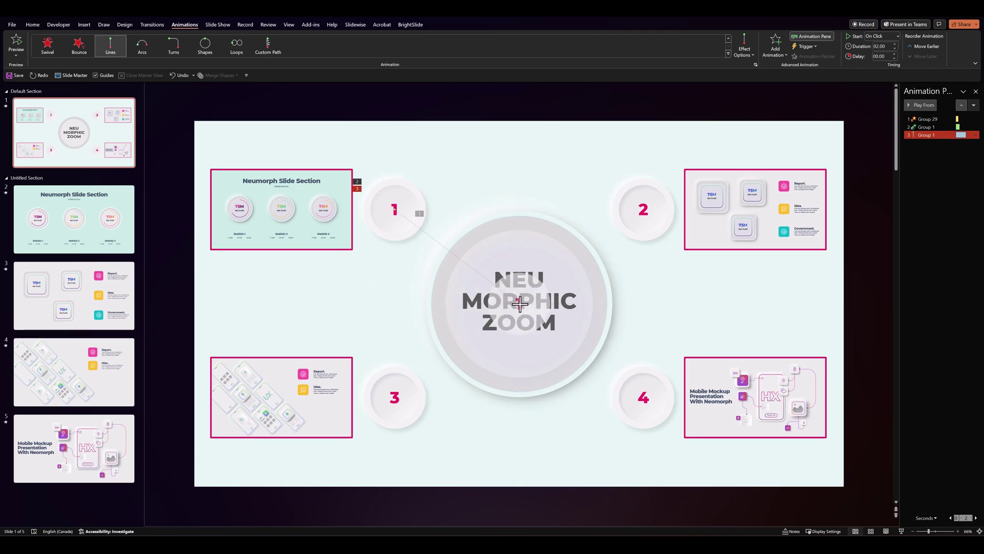
# - Set circle 1's Zoom and motion path animations to start With Previous
pyautogui.click(931, 127)
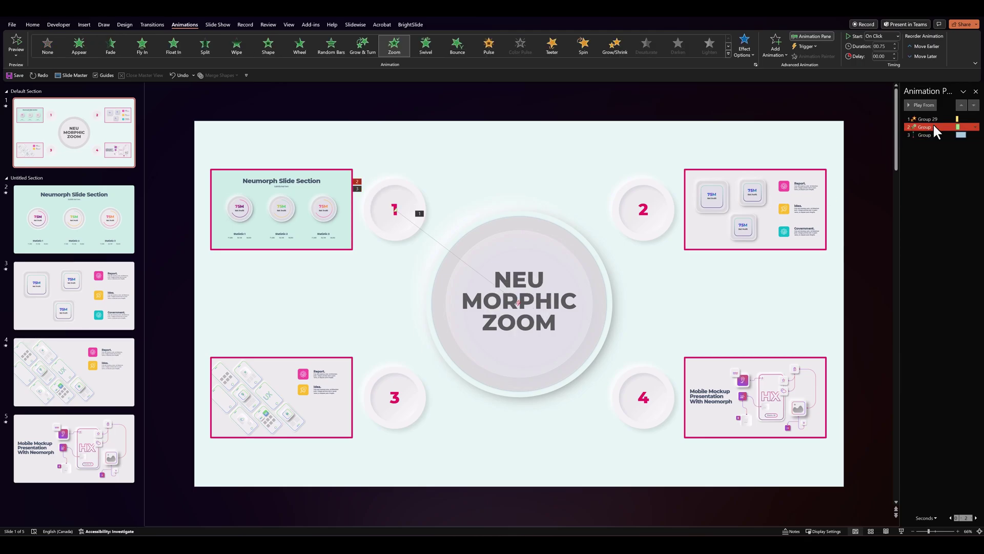
pyautogui.rightClick(934, 126)
pyautogui.click(937, 144)
pyautogui.click(931, 135)
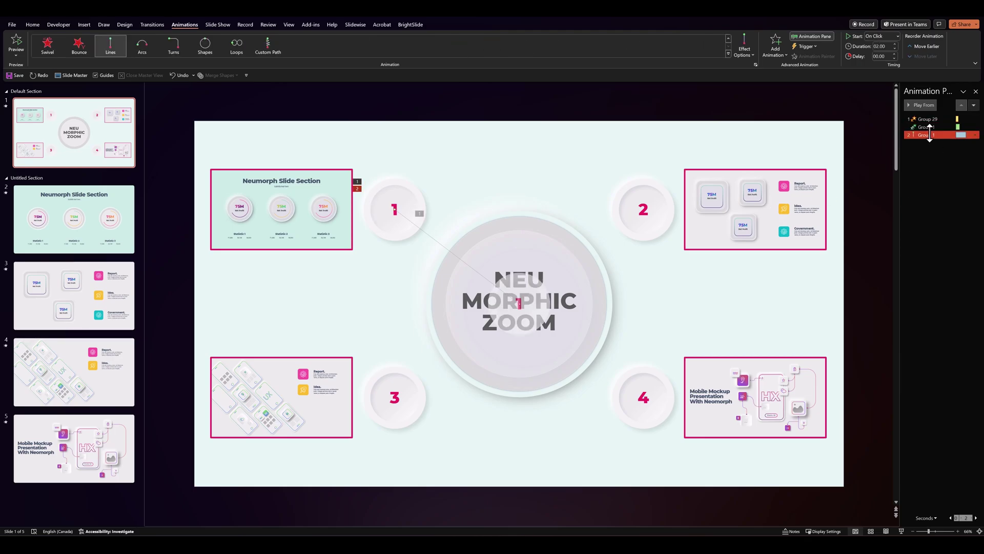
pyautogui.rightClick(931, 135)
pyautogui.click(940, 152)
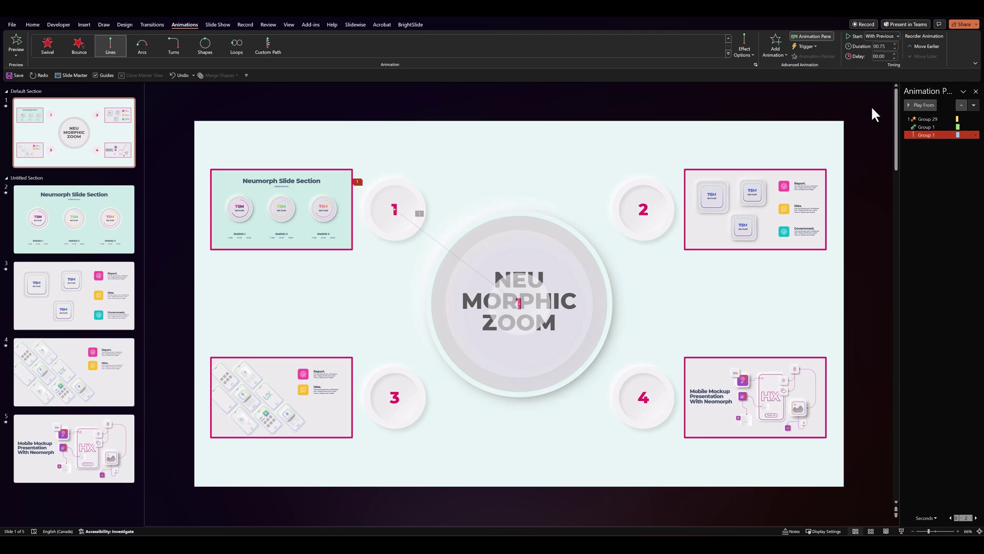
# - Reverse the direction of circle 1's Lines motion path and preview all animations
pyautogui.click(912, 104)
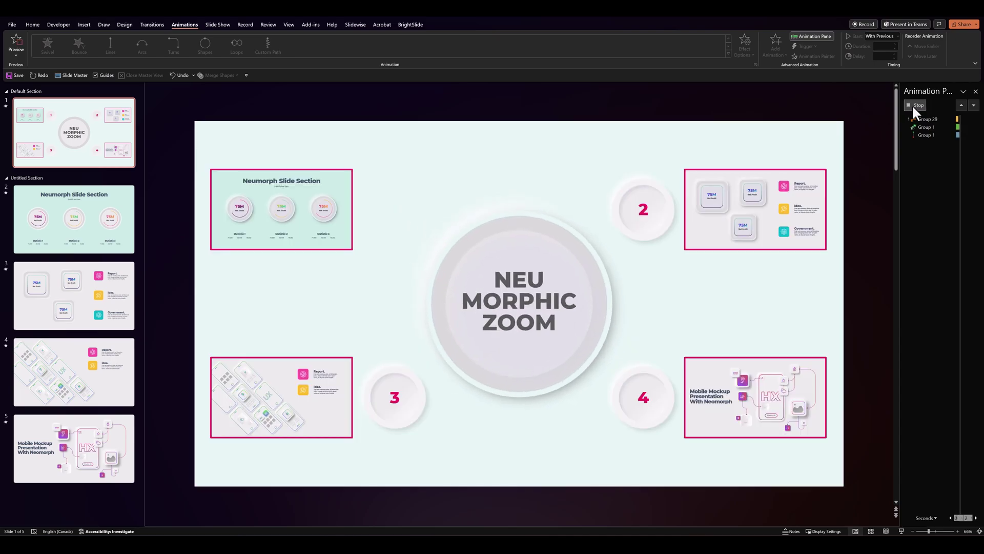
pyautogui.click(410, 221)
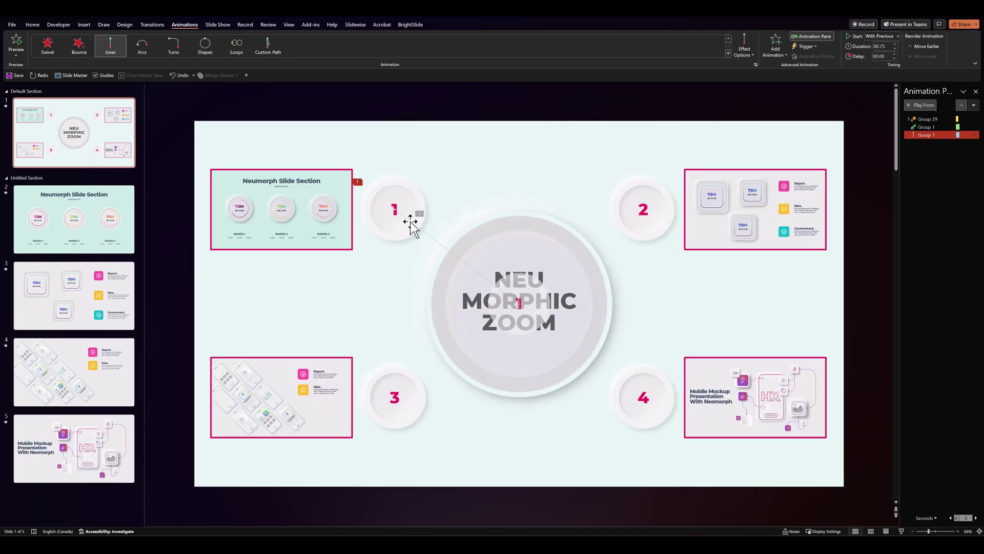
pyautogui.click(739, 54)
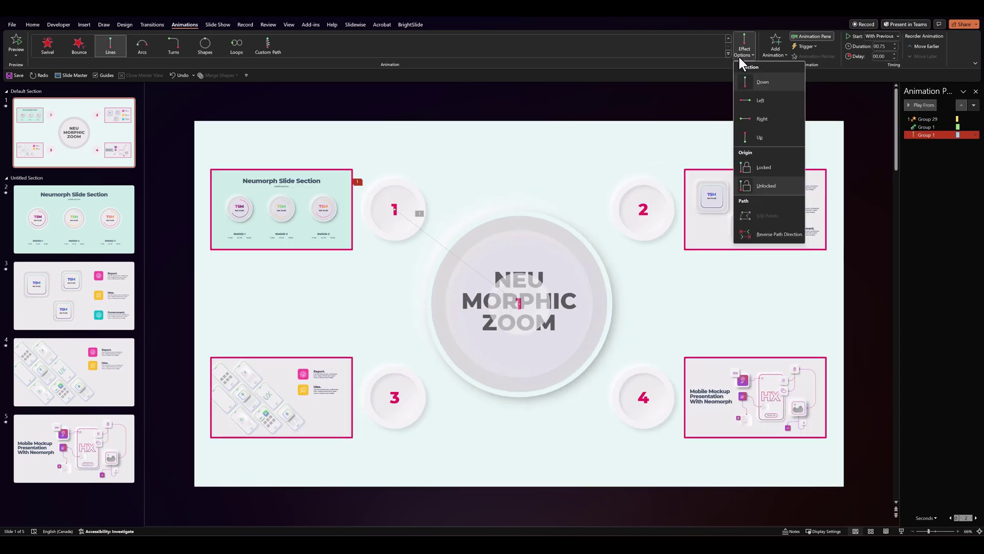
pyautogui.click(750, 232)
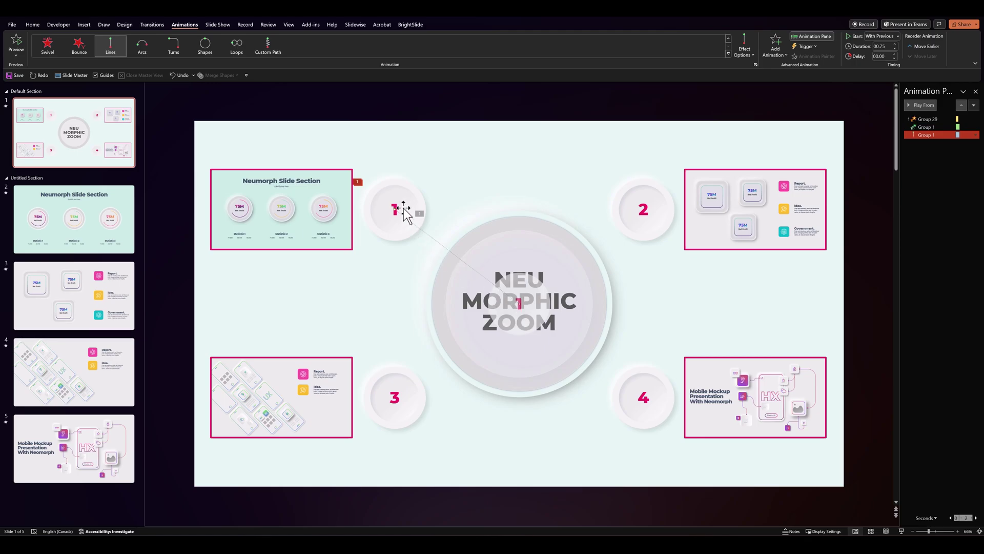
pyautogui.click(875, 124)
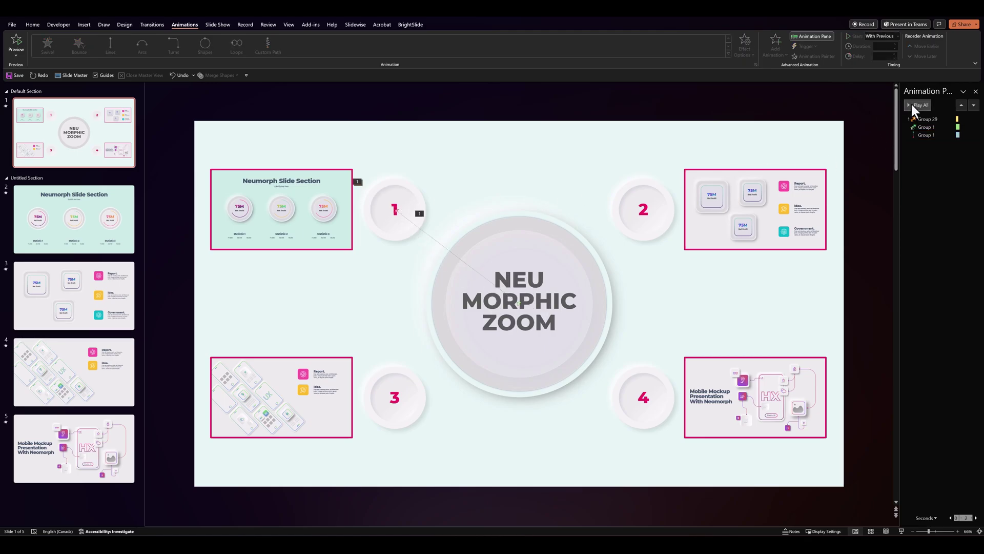
pyautogui.click(916, 105)
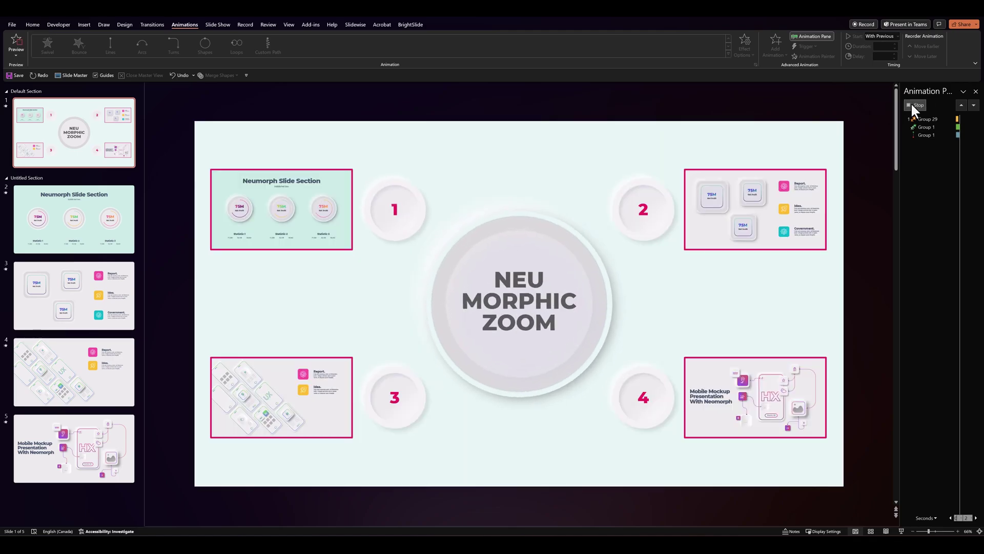
# - Copy circle 1's animations onto circles 2, 4 and 3 with the Animation Painter
pyautogui.click(402, 226)
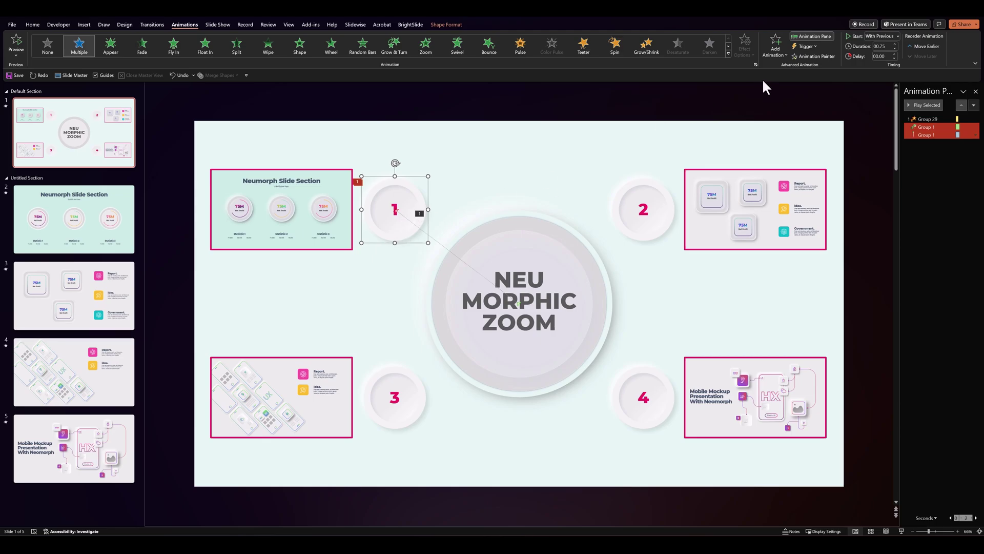
pyautogui.click(804, 58)
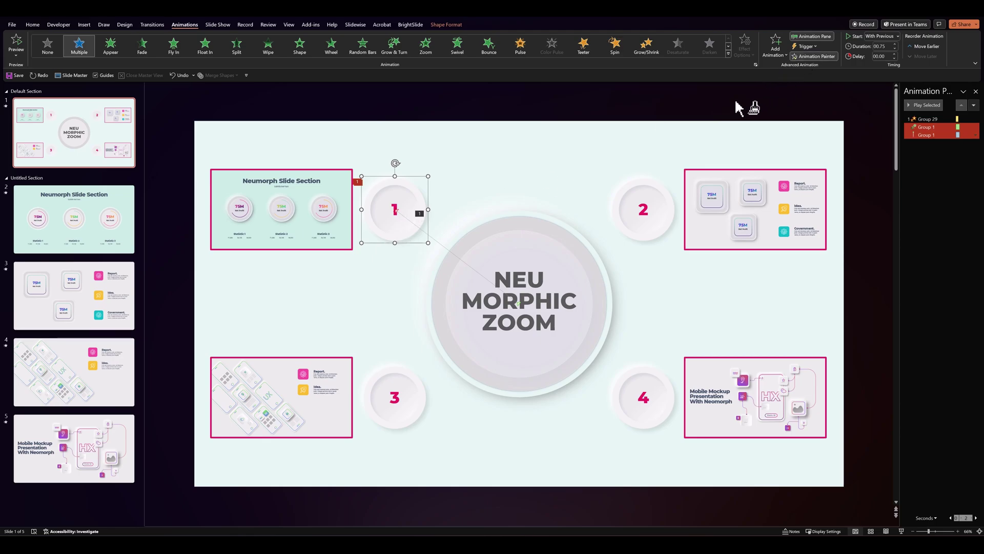
pyautogui.click(630, 215)
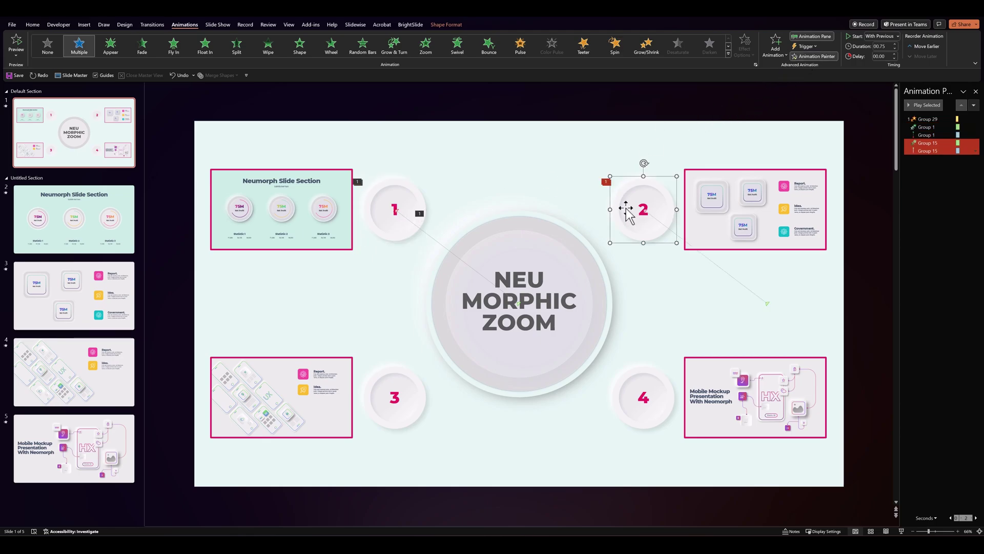
pyautogui.click(623, 413)
pyautogui.click(416, 413)
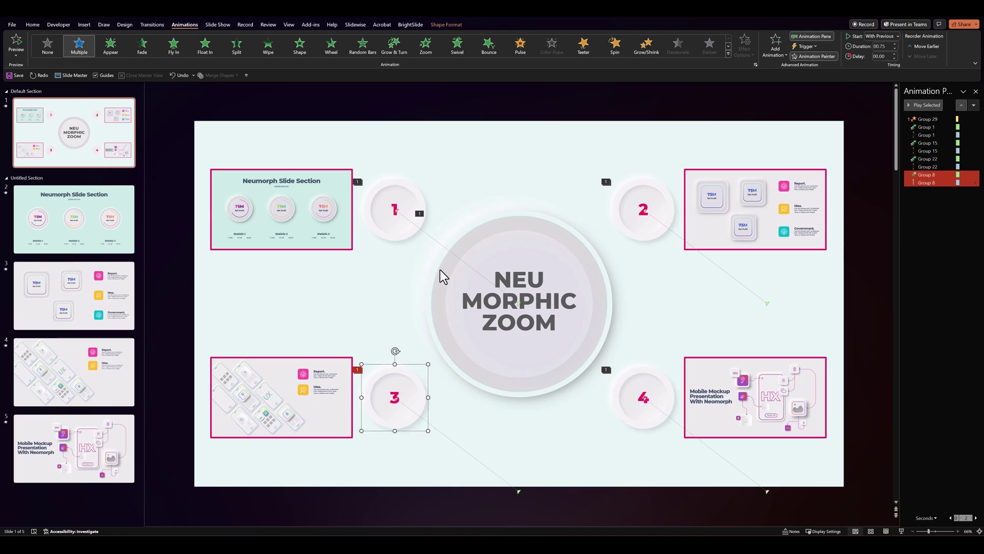
pyautogui.click(485, 125)
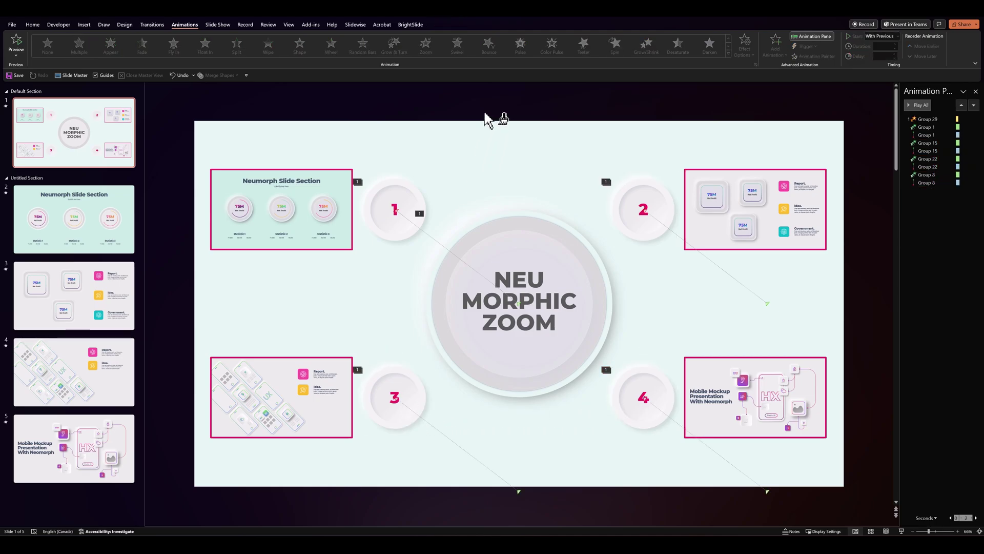
# - Drag the motion path end points of circles 2, 4 and 3 to the slide centre
pyautogui.click(766, 303)
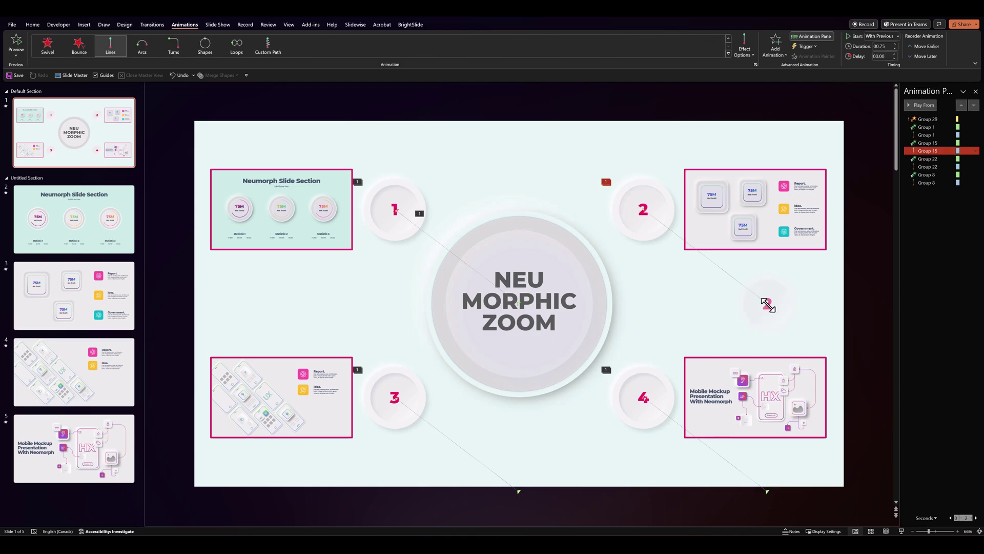
pyautogui.moveTo(767, 305)
pyautogui.mouseDown()
pyautogui.moveTo(569, 317)
pyautogui.moveTo(534, 288)
pyautogui.moveTo(526, 306)
pyautogui.mouseUp()
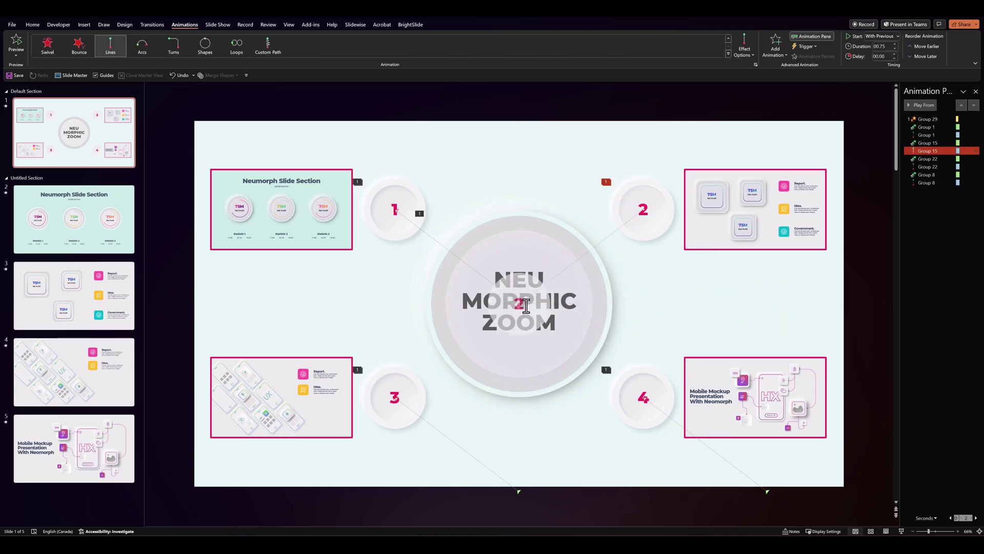
pyautogui.click(644, 424)
pyautogui.click(768, 490)
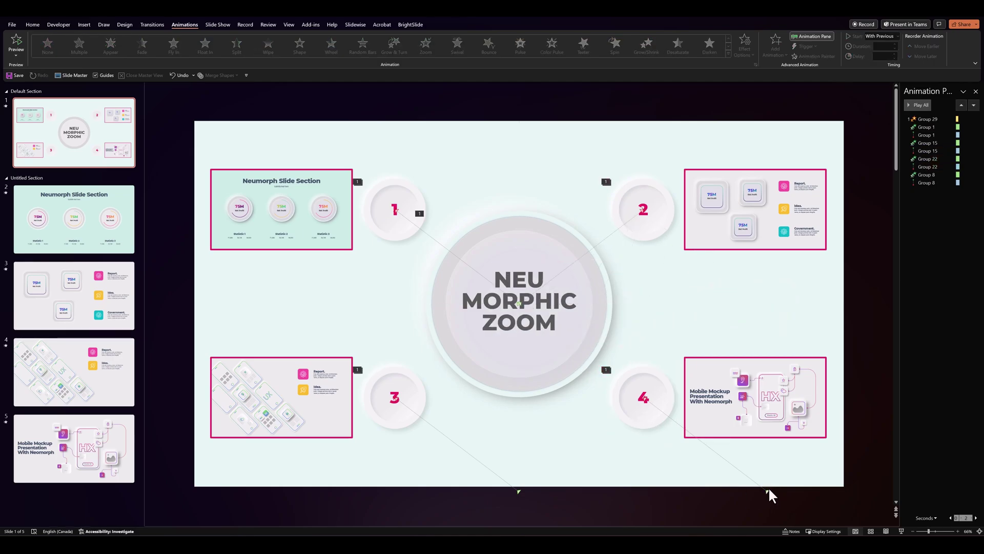
pyautogui.moveTo(768, 490); pyautogui.dragTo(520, 305)
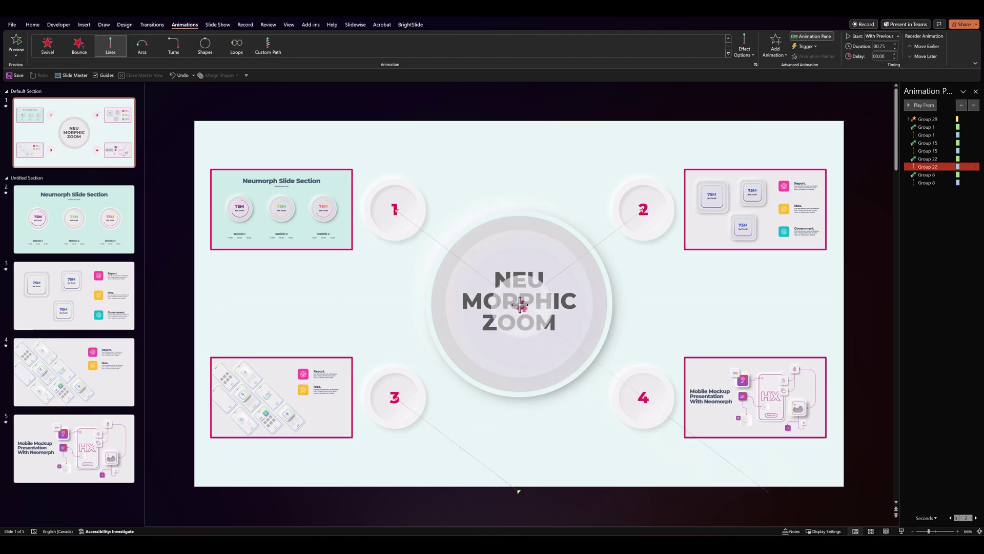
pyautogui.click(389, 420)
pyautogui.moveTo(518, 490); pyautogui.dragTo(527, 318)
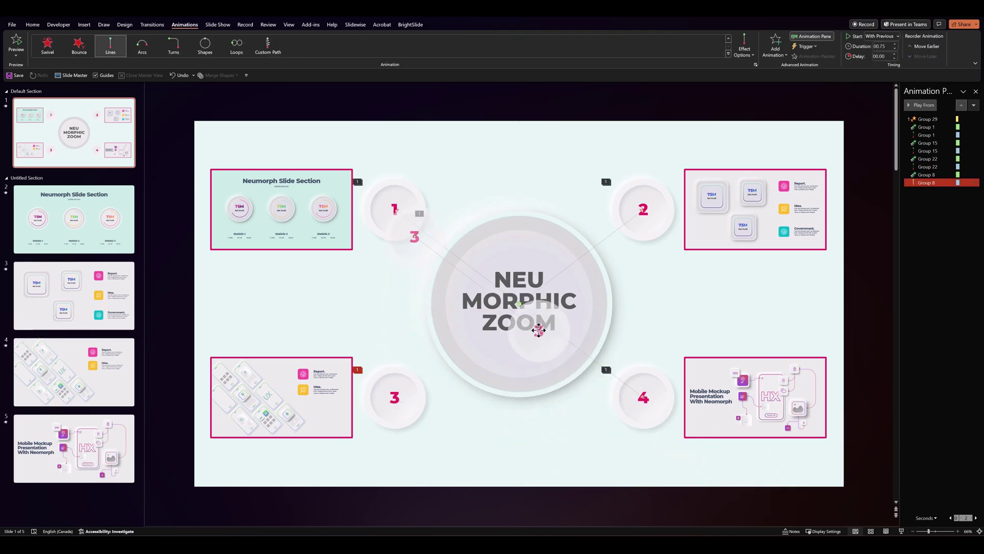
pyautogui.hotkey('ctrl', 'z')
pyautogui.moveTo(518, 490); pyautogui.dragTo(523, 307)
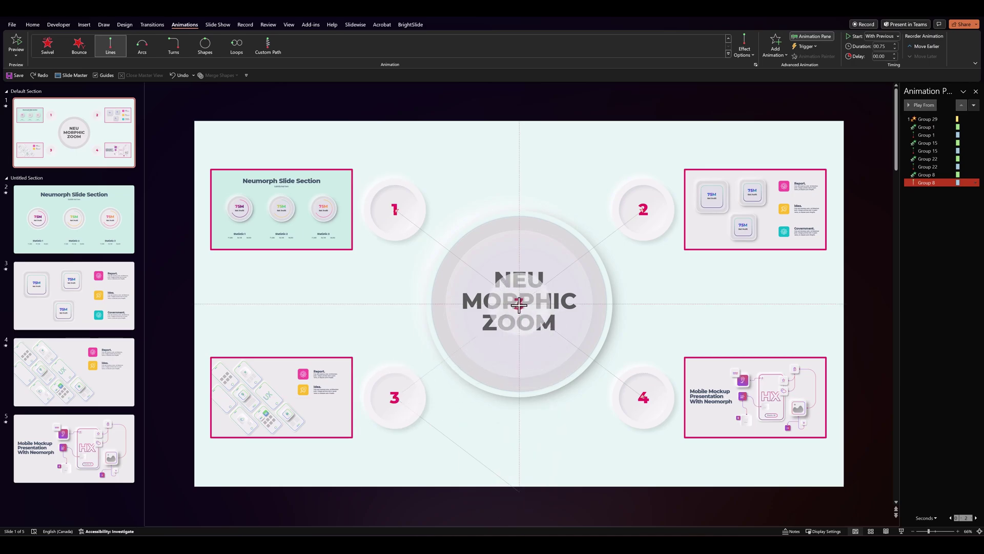
pyautogui.click(523, 452)
pyautogui.click(522, 395)
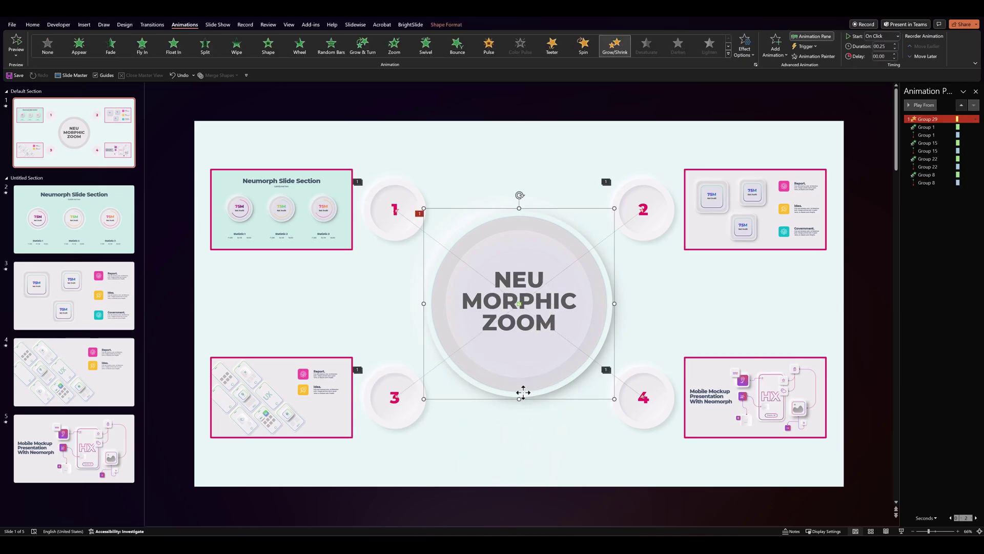
pyautogui.rightClick(523, 392)
pyautogui.click(560, 271)
pyautogui.click(540, 443)
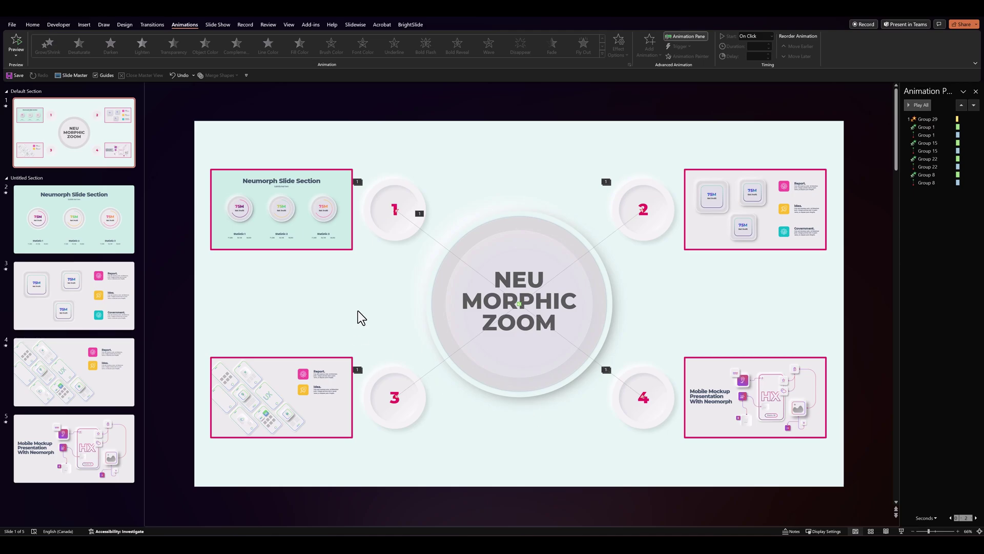
# - Add a Grow/Shrink emphasis to button 1: 50% size, smooth start and end, auto-reverse
pyautogui.click(389, 239)
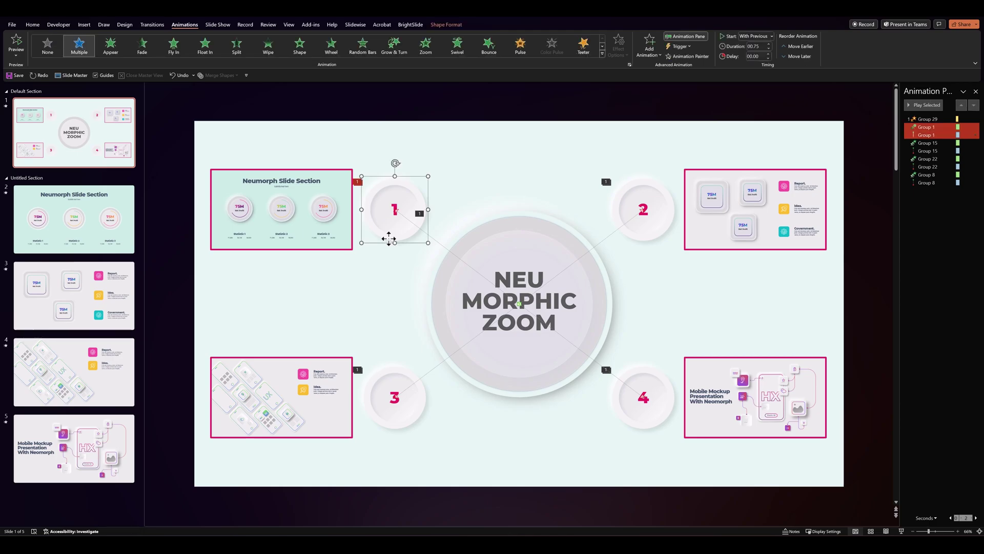
pyautogui.click(651, 55)
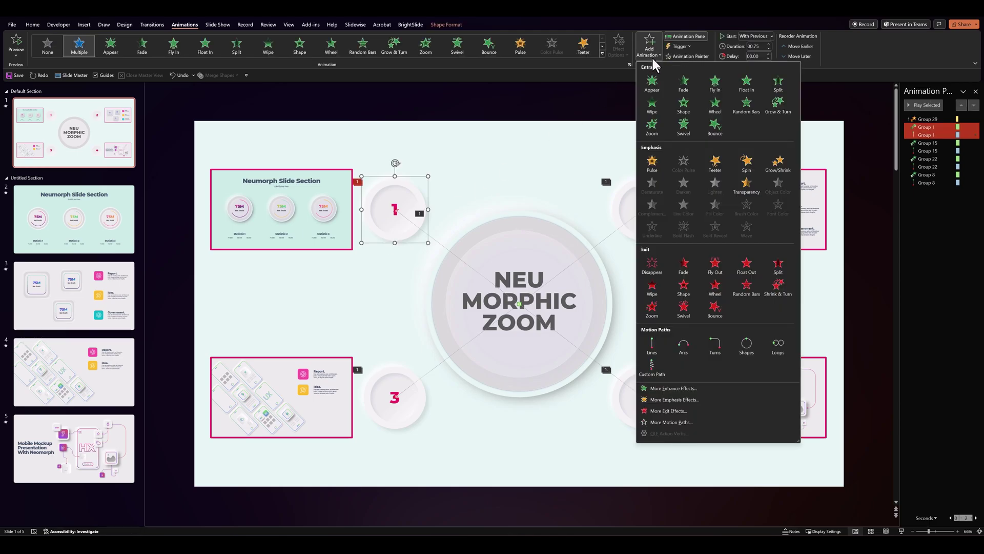
pyautogui.click(780, 163)
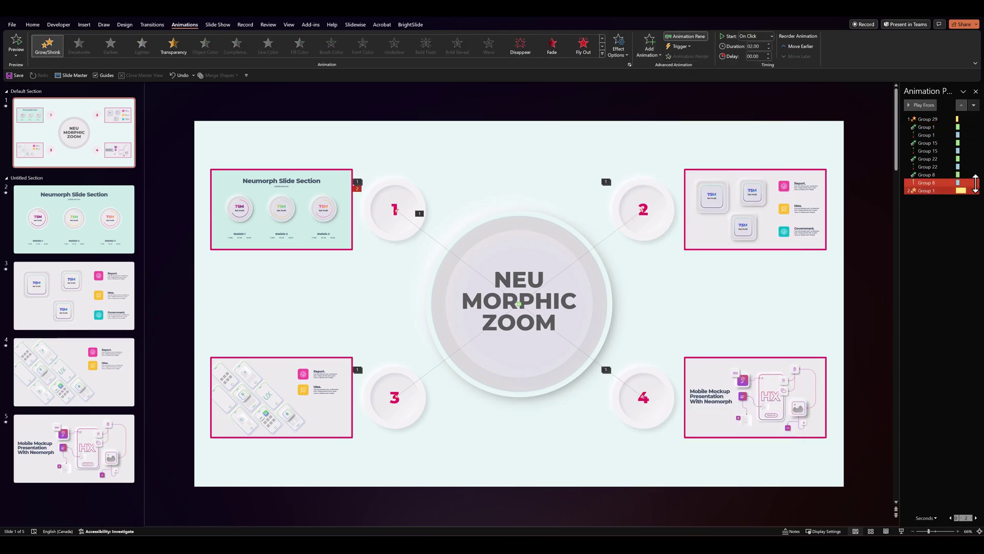
pyautogui.moveTo(942, 190)
pyautogui.mouseDown()
pyautogui.moveTo(930, 123)
pyautogui.moveTo(944, 191)
pyautogui.mouseUp()
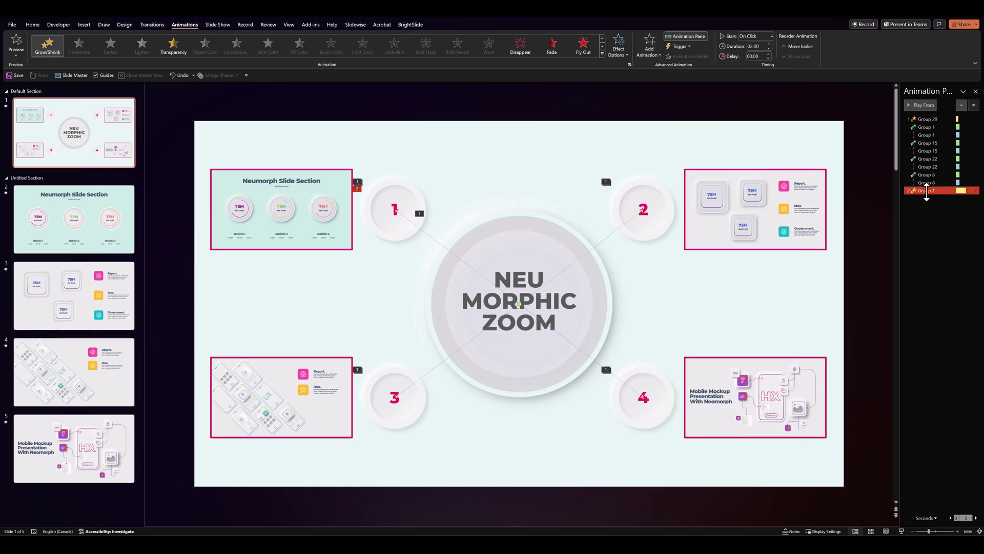
pyautogui.click(975, 190)
pyautogui.click(727, 208)
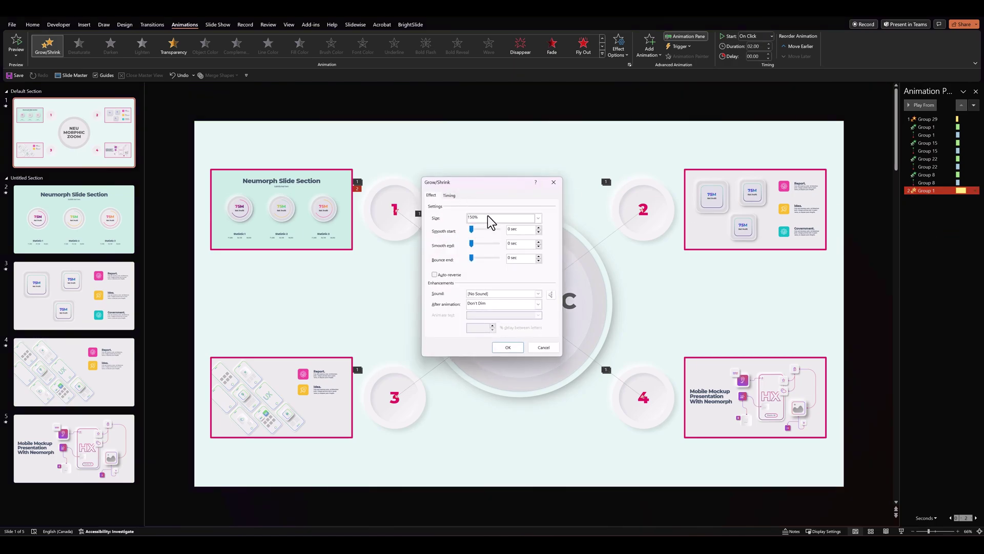
pyautogui.click(508, 220)
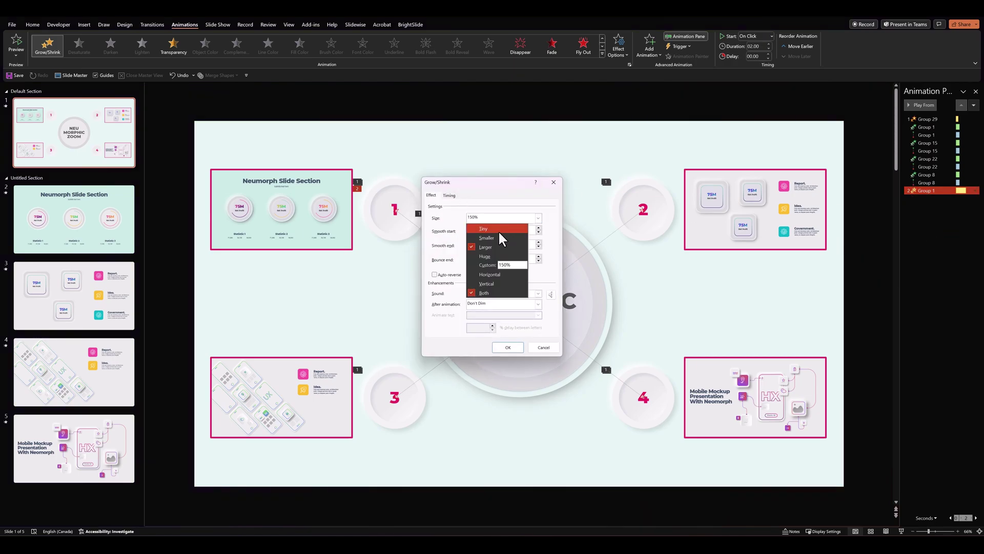
pyautogui.click(498, 237)
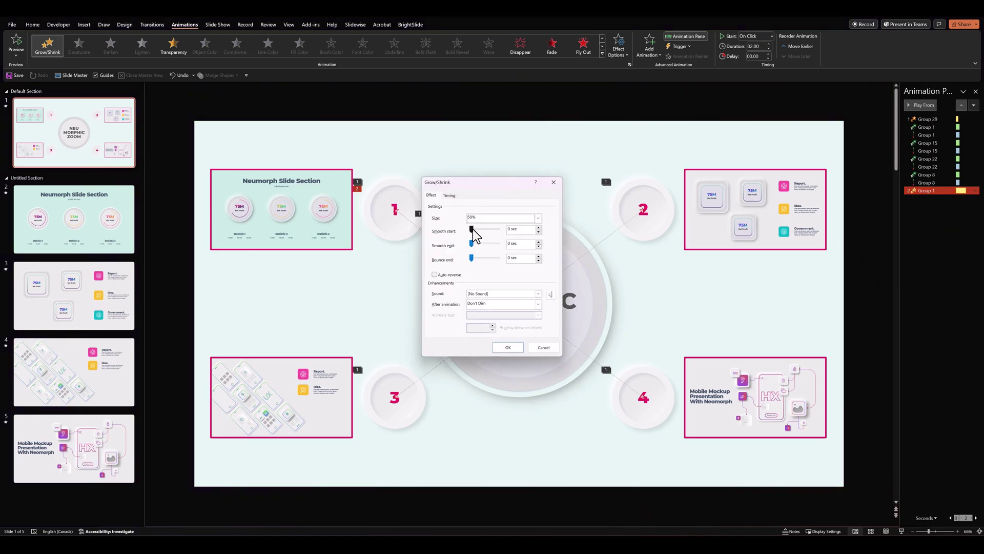
pyautogui.moveTo(472, 230); pyautogui.dragTo(487, 244)
pyautogui.click(444, 275)
pyautogui.click(505, 347)
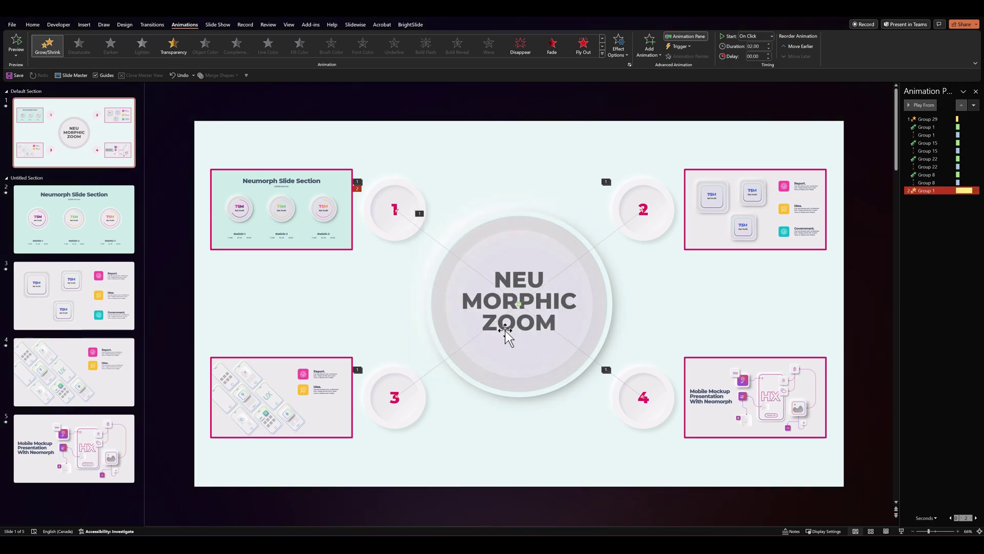
# - Shorten the shrink to 0.25 seconds and trigger it on click of Group 1
pyautogui.click(768, 48)
pyautogui.click(768, 48)
pyautogui.moveTo(682, 57)
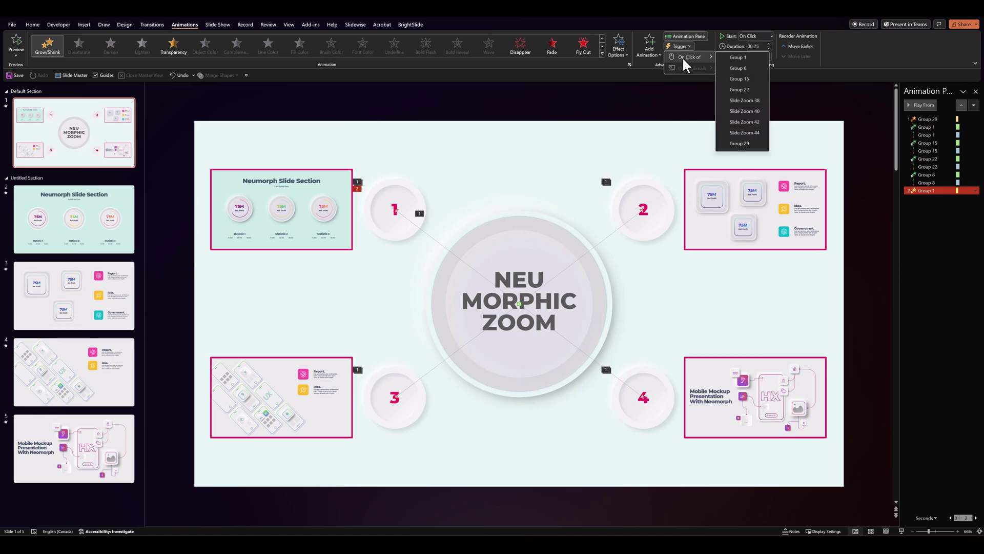
pyautogui.click(727, 58)
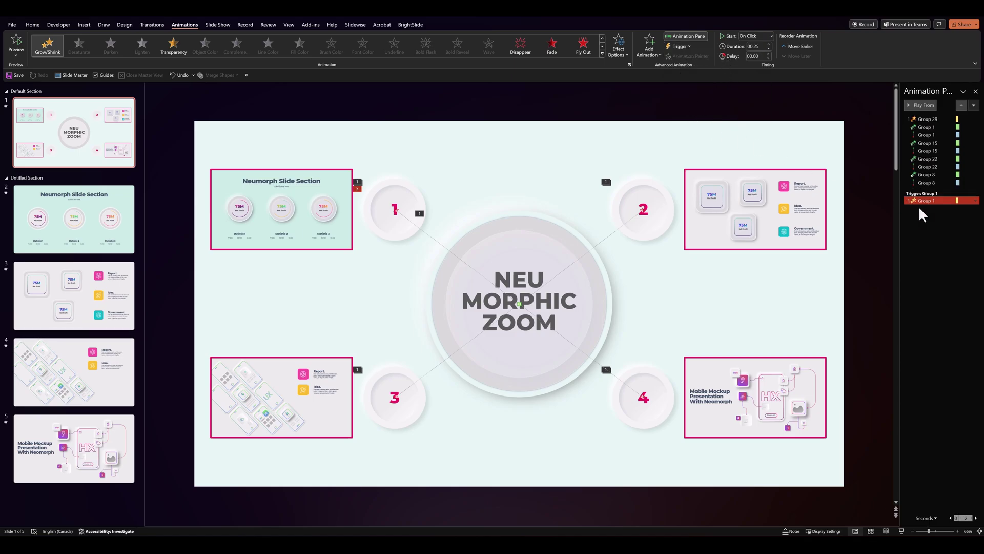
pyautogui.moveTo(918, 203)
pyautogui.mouseDown()
pyautogui.moveTo(941, 184)
pyautogui.moveTo(921, 195)
pyautogui.mouseUp()
pyautogui.click(321, 220)
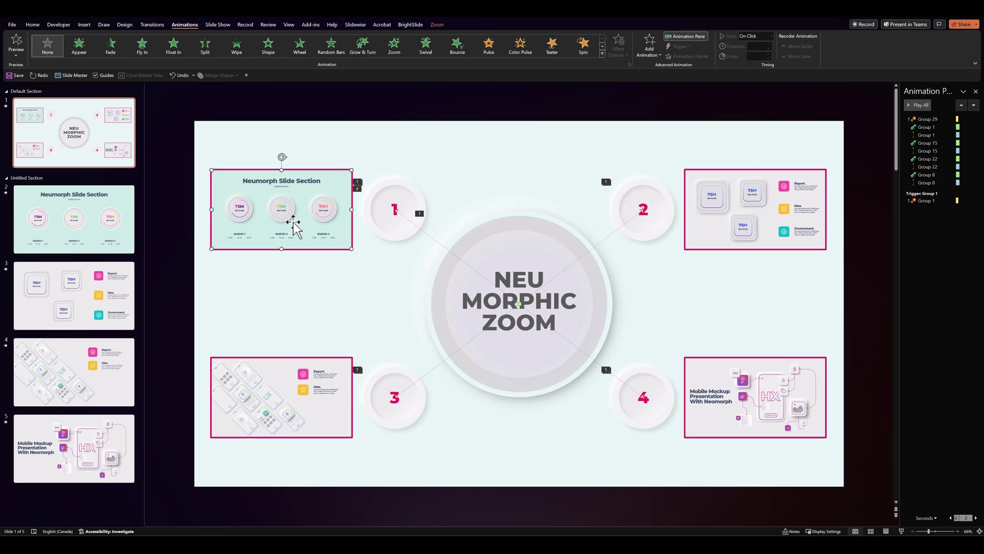
# - Give Slide Zoom 38 a Fly In entrance from the left with a bounce end
pyautogui.click(144, 50)
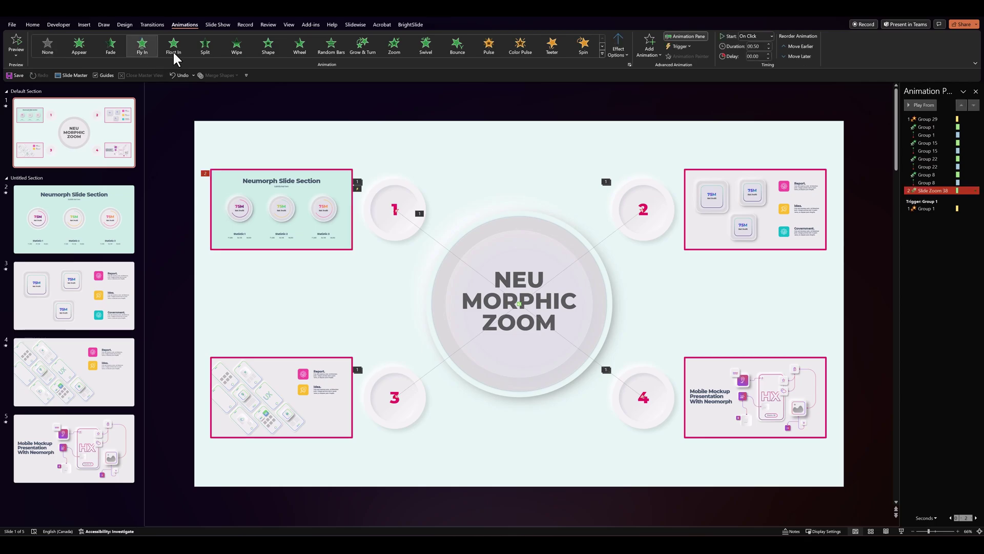
pyautogui.click(614, 51)
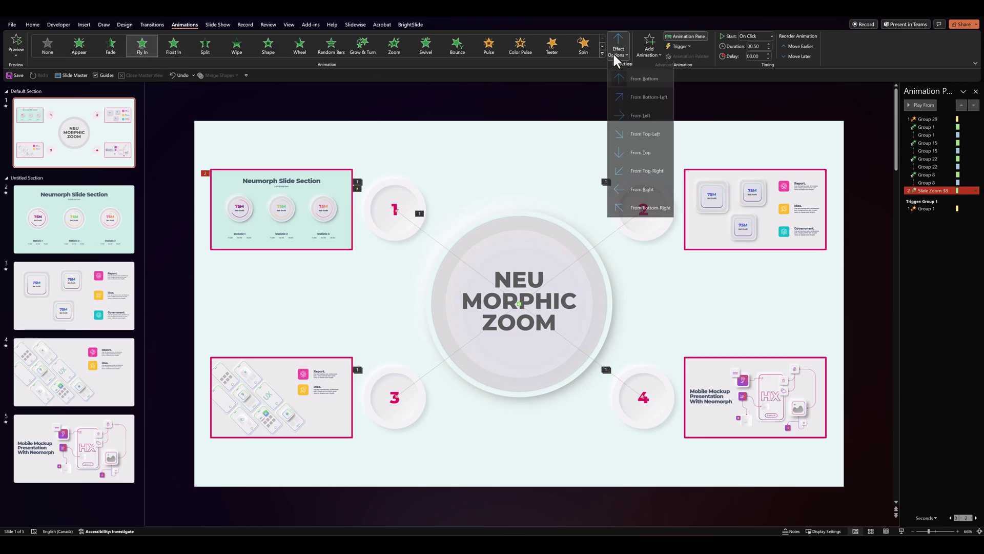
pyautogui.click(637, 118)
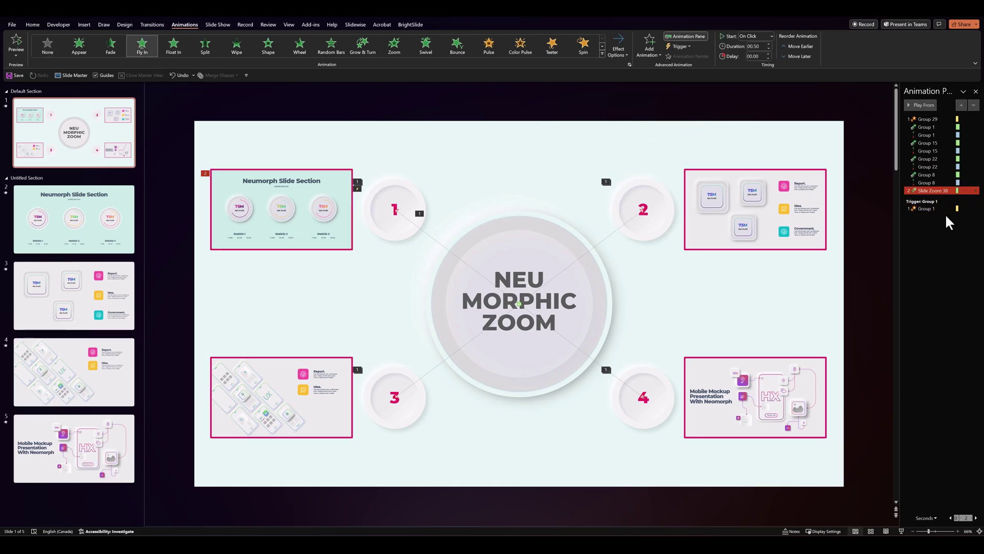
pyautogui.click(975, 190)
pyautogui.click(927, 227)
pyautogui.click(472, 264)
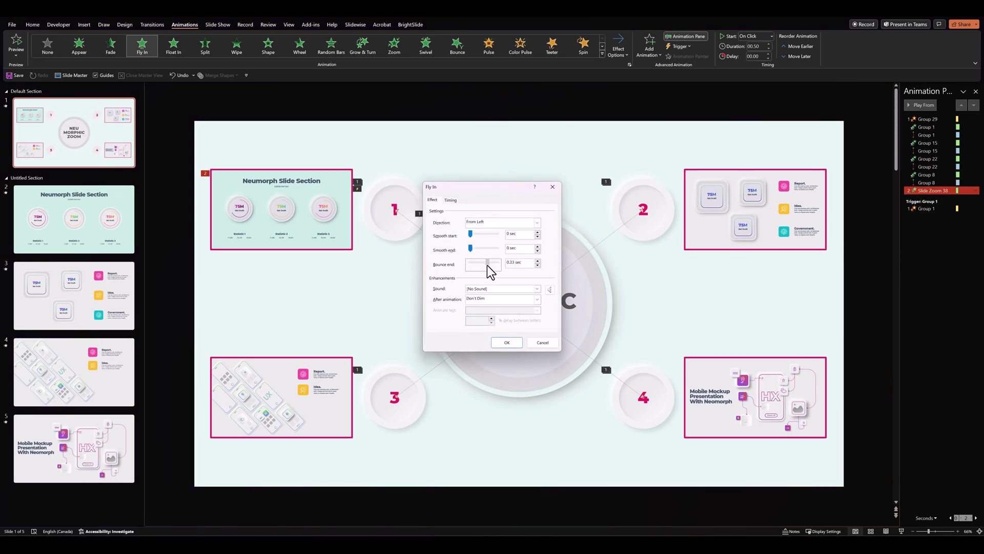
pyautogui.click(510, 342)
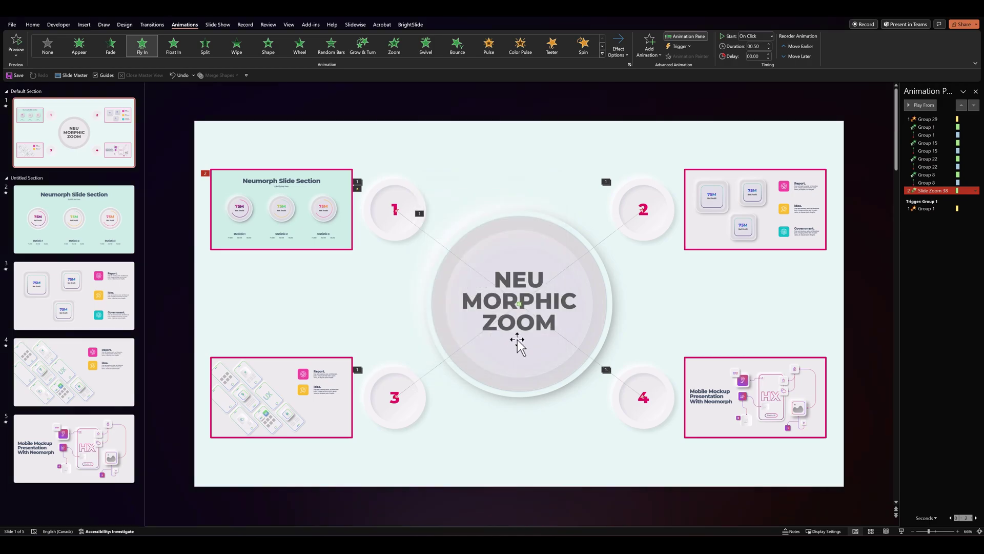
# - Trigger the fly-in on click of Group 1, starting With Previous
pyautogui.click(684, 46)
pyautogui.moveTo(684, 53)
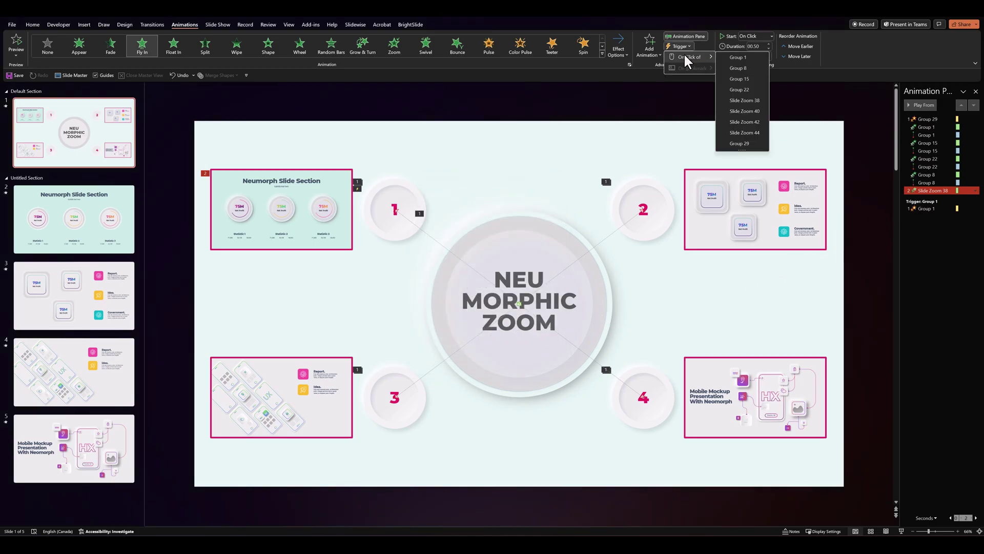
pyautogui.click(728, 58)
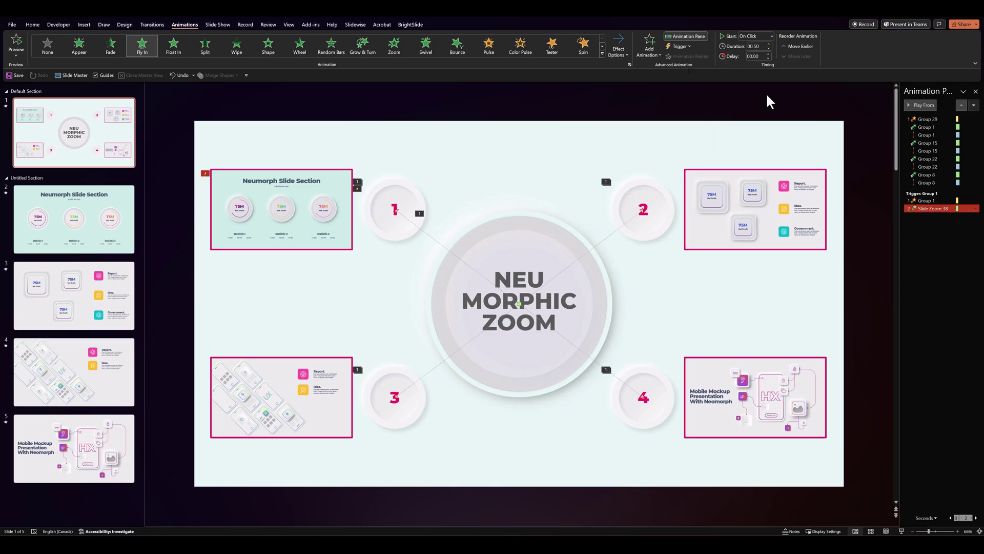
pyautogui.rightClick(928, 209)
pyautogui.click(931, 225)
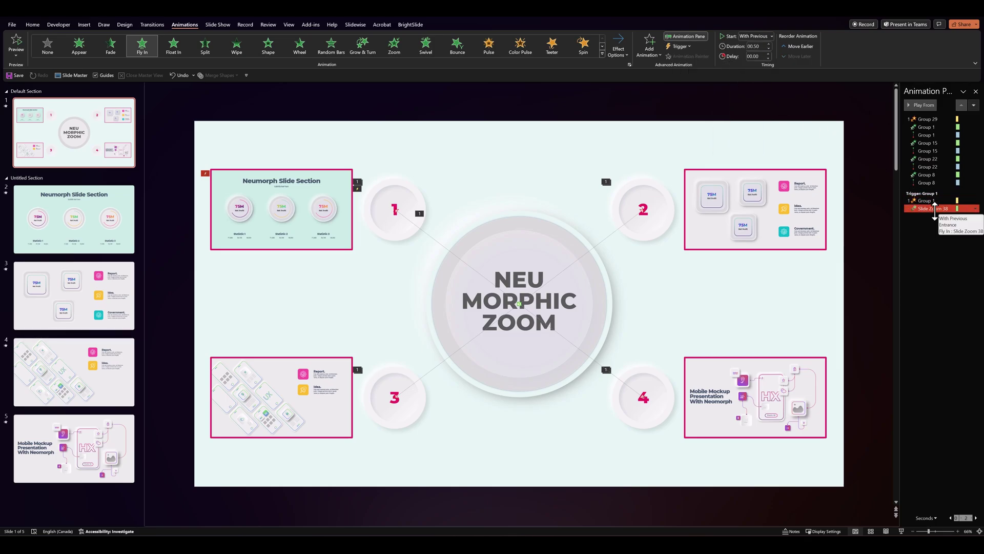
pyautogui.click(866, 219)
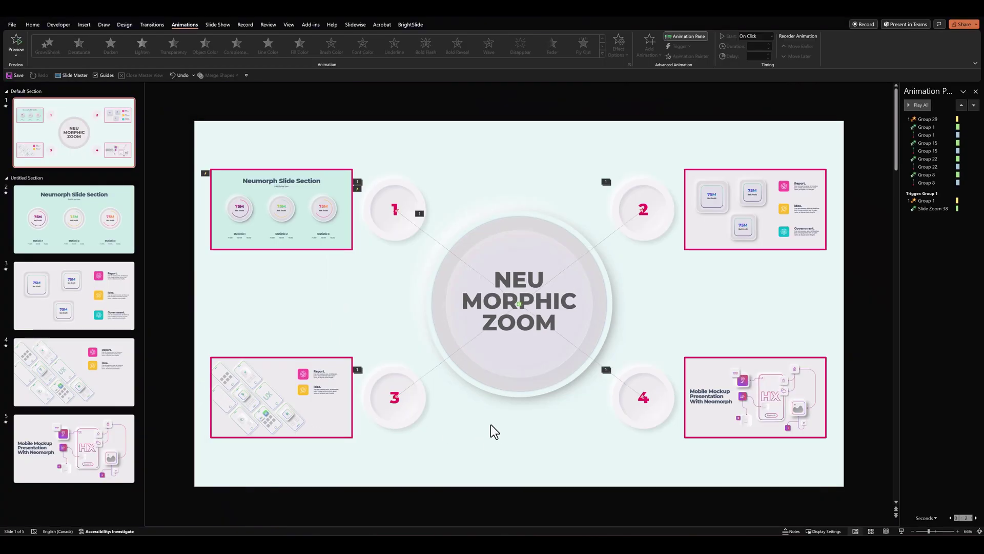
# - Add a 50% Grow/Shrink emphasis to button 2 with a smooth start and auto-reverse
pyautogui.click(648, 239)
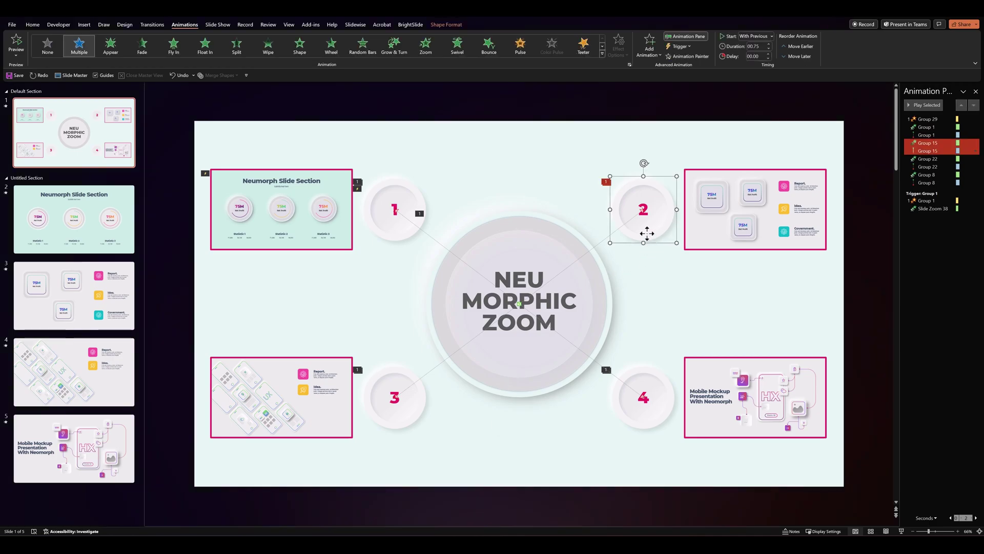
pyautogui.click(646, 56)
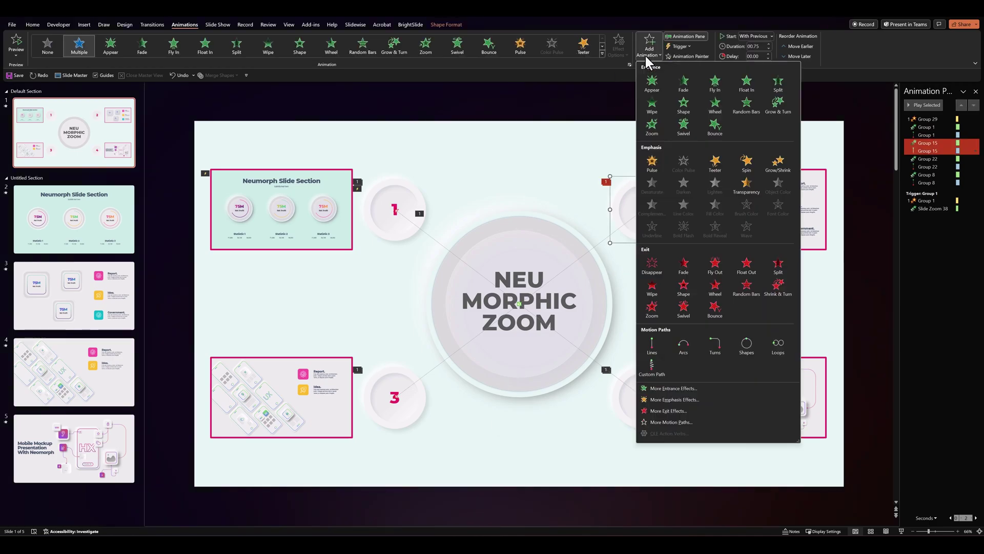
pyautogui.click(772, 165)
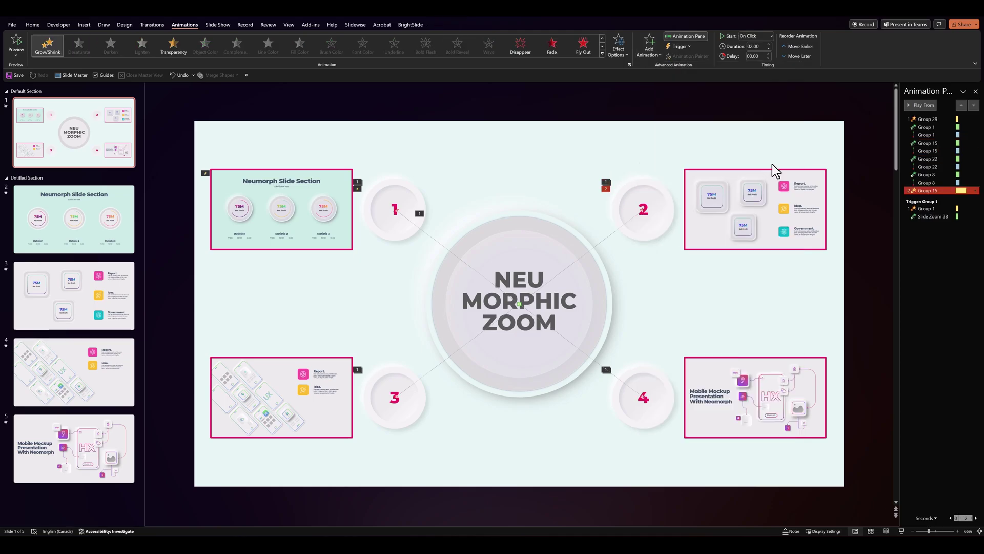
pyautogui.rightClick(935, 191)
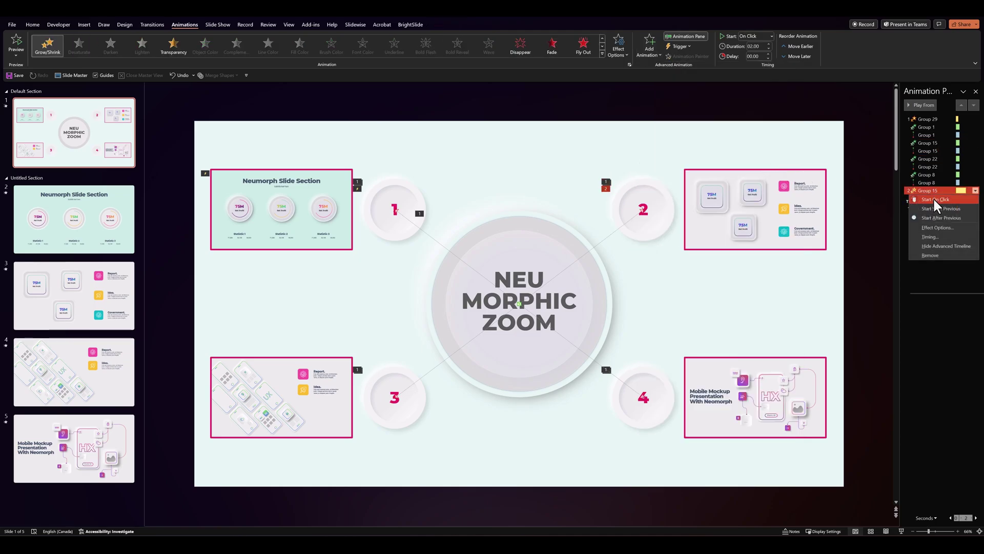
pyautogui.click(935, 227)
pyautogui.click(485, 220)
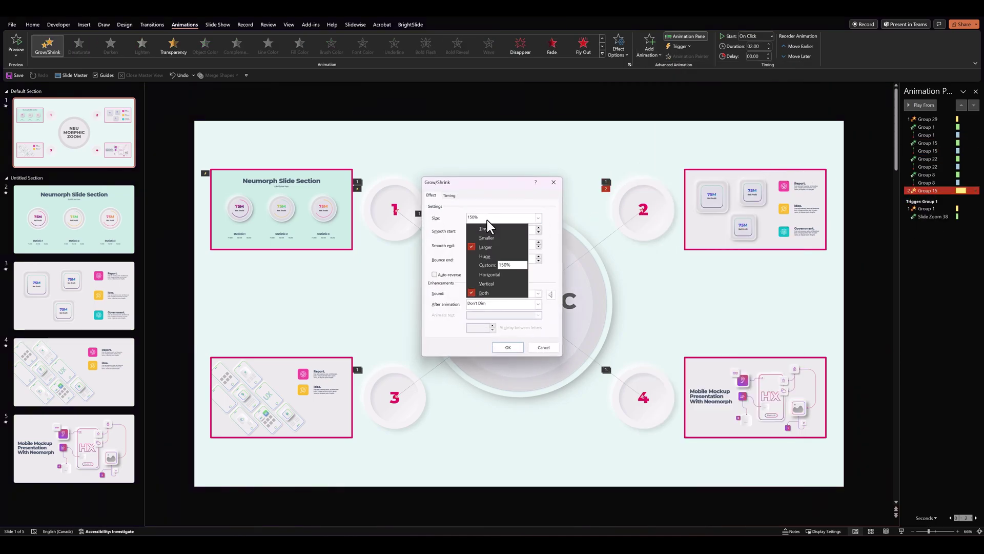
pyautogui.click(489, 235)
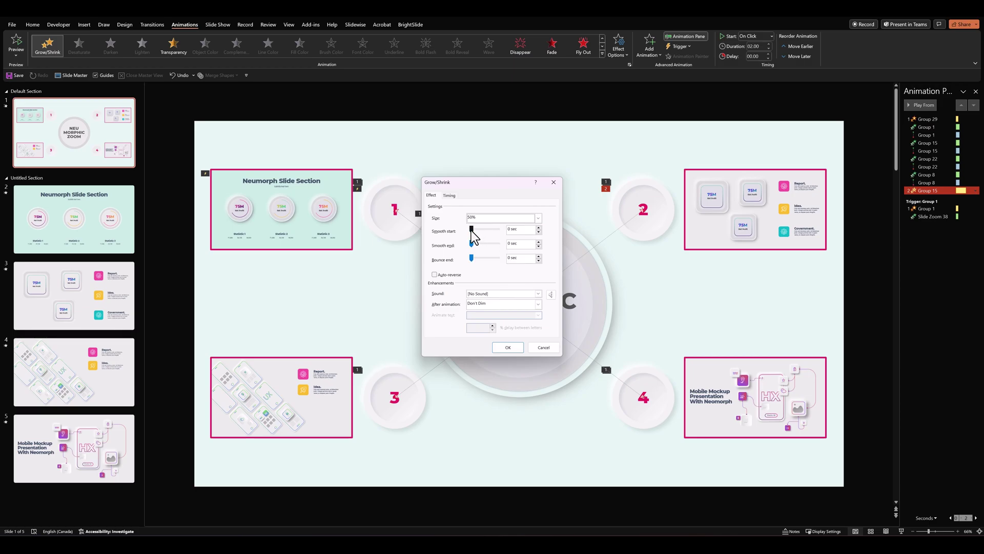
pyautogui.moveTo(471, 230); pyautogui.dragTo(483, 246)
pyautogui.click(450, 275)
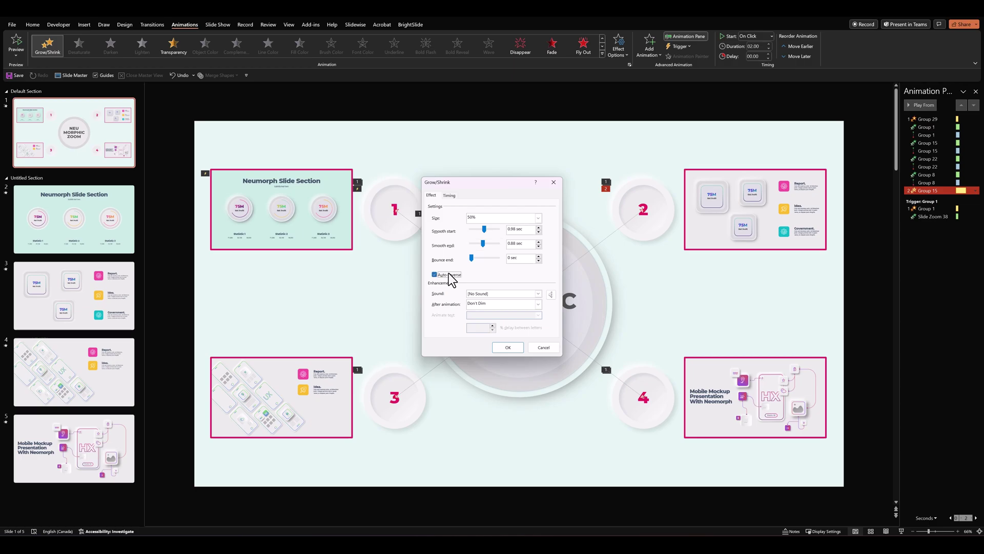
pyautogui.click(513, 346)
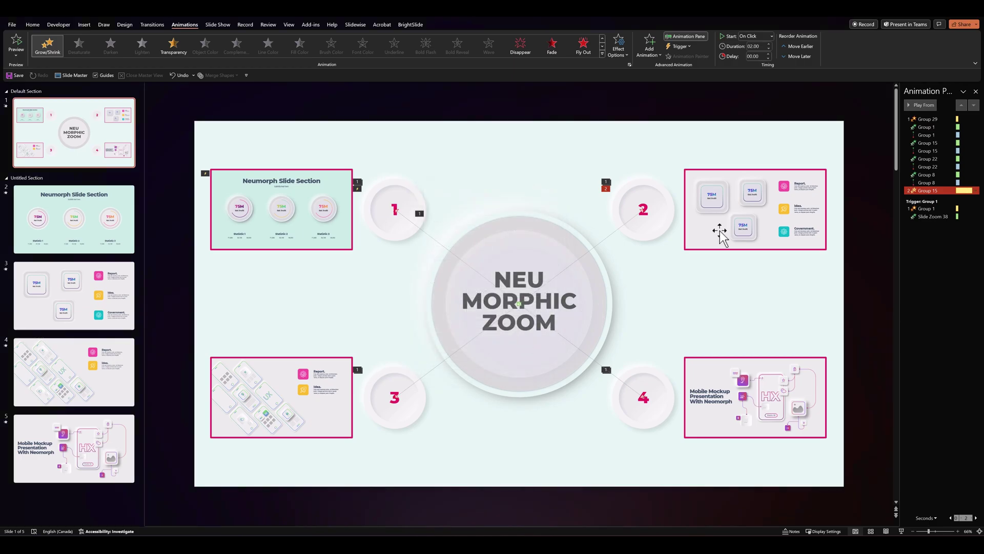
# - Shorten the pulse to 0.25 seconds and trigger it on click of Group 15
pyautogui.click(768, 48)
pyautogui.click(769, 49)
pyautogui.click(769, 48)
pyautogui.click(769, 49)
pyautogui.click(768, 49)
pyautogui.click(769, 49)
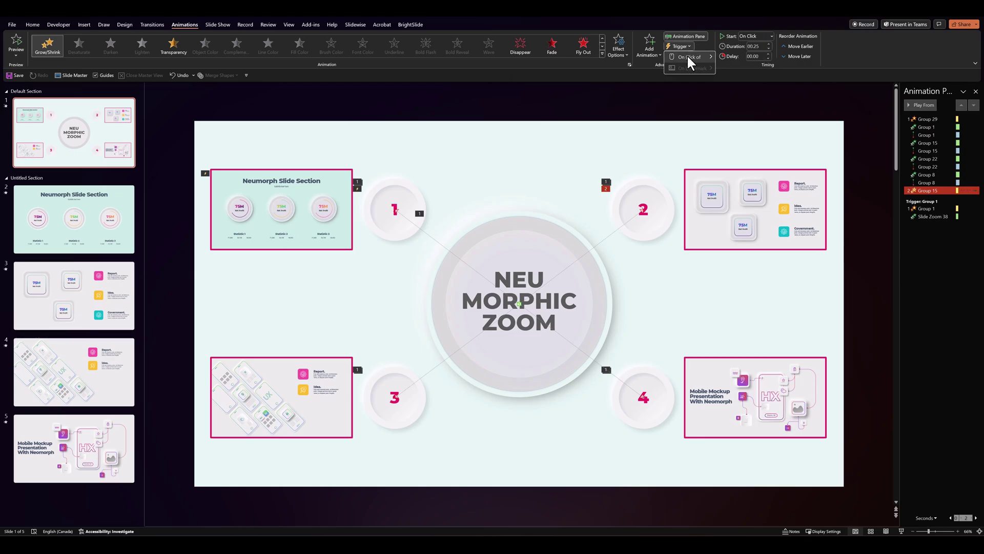
pyautogui.moveTo(688, 59)
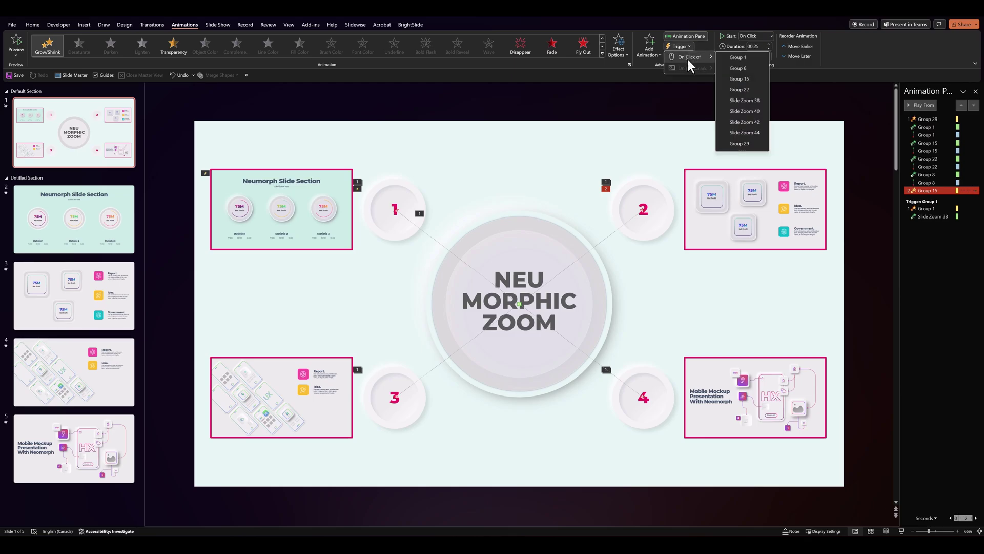
pyautogui.click(750, 78)
pyautogui.click(740, 205)
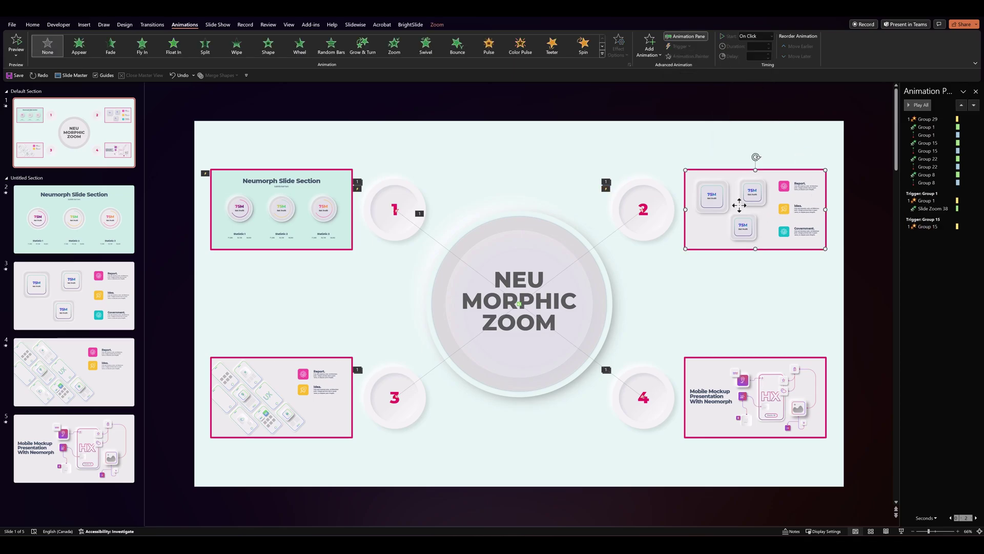
# - Give the top-right slide zoom a Fly In from the right with a slight bounce end
pyautogui.click(142, 46)
pyautogui.click(610, 52)
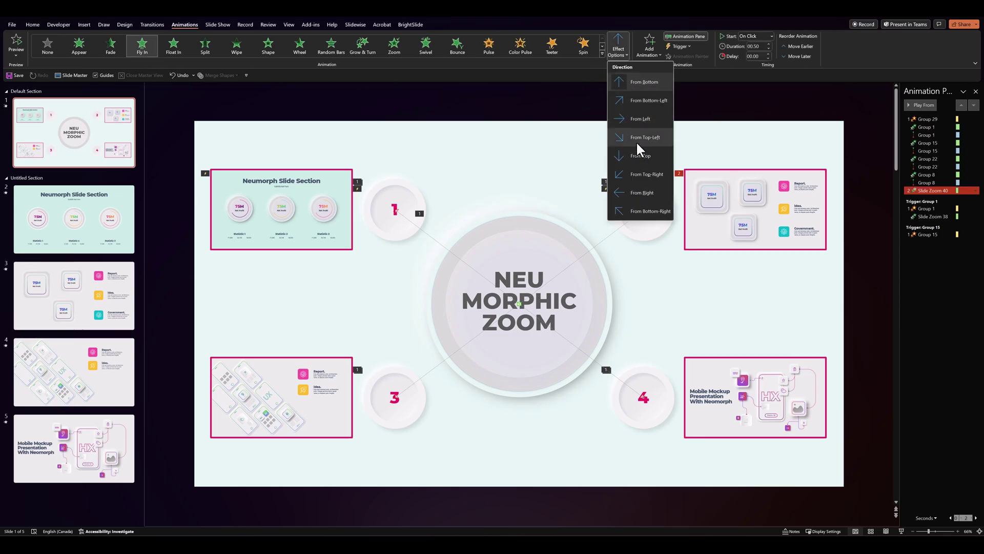
pyautogui.click(641, 188)
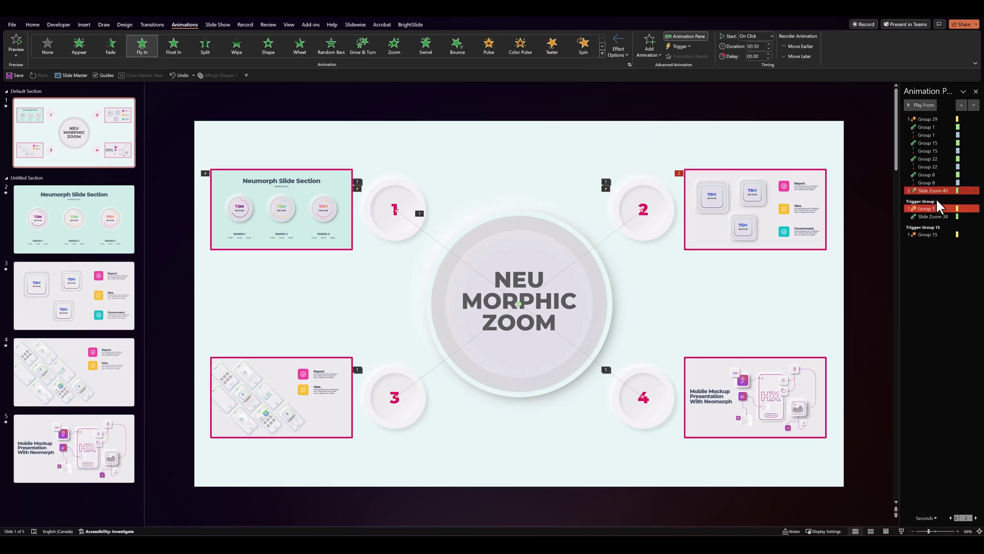
pyautogui.click(934, 227)
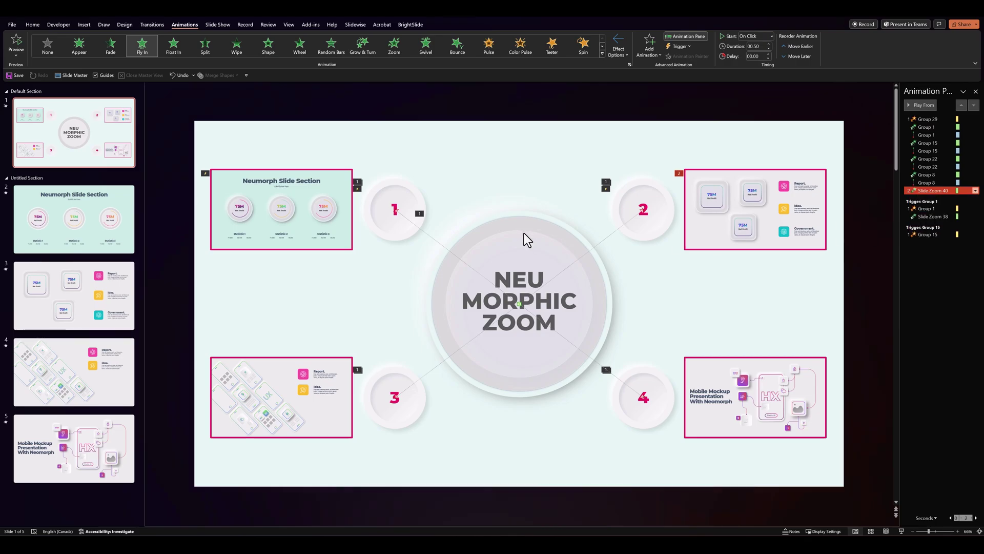
pyautogui.moveTo(471, 261); pyautogui.dragTo(476, 263)
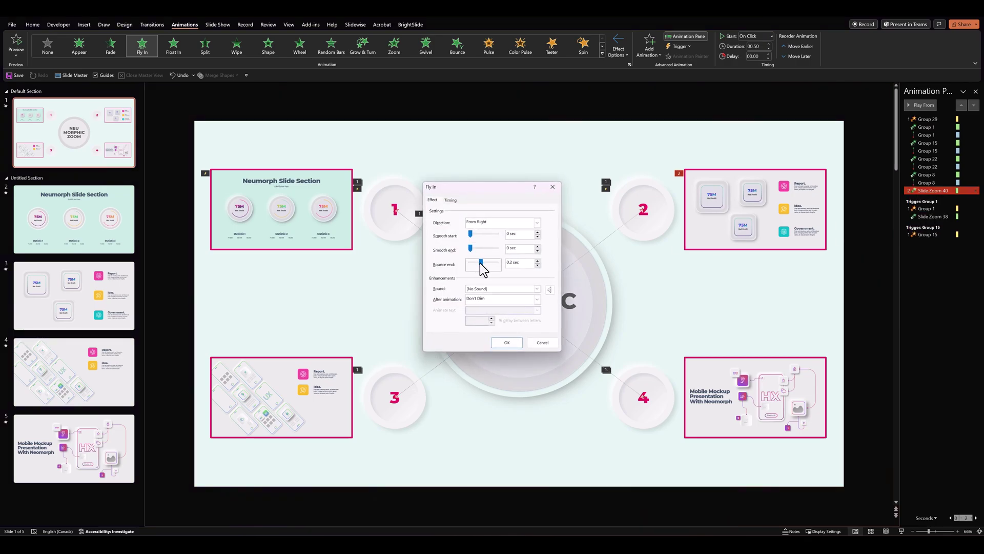
pyautogui.click(515, 344)
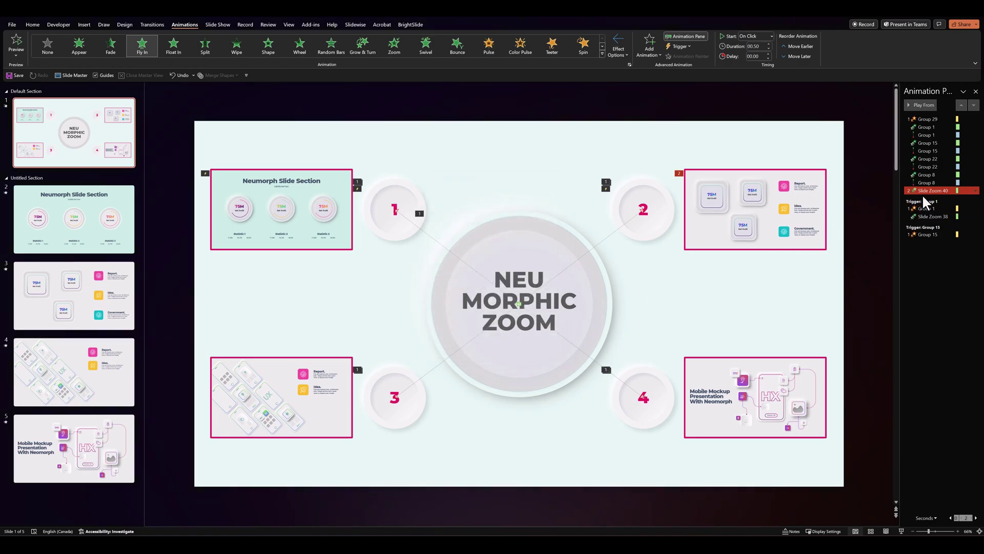
# - Trigger Slide Zoom 40's fly-in on click of Group 15, starting With Previous
pyautogui.click(679, 46)
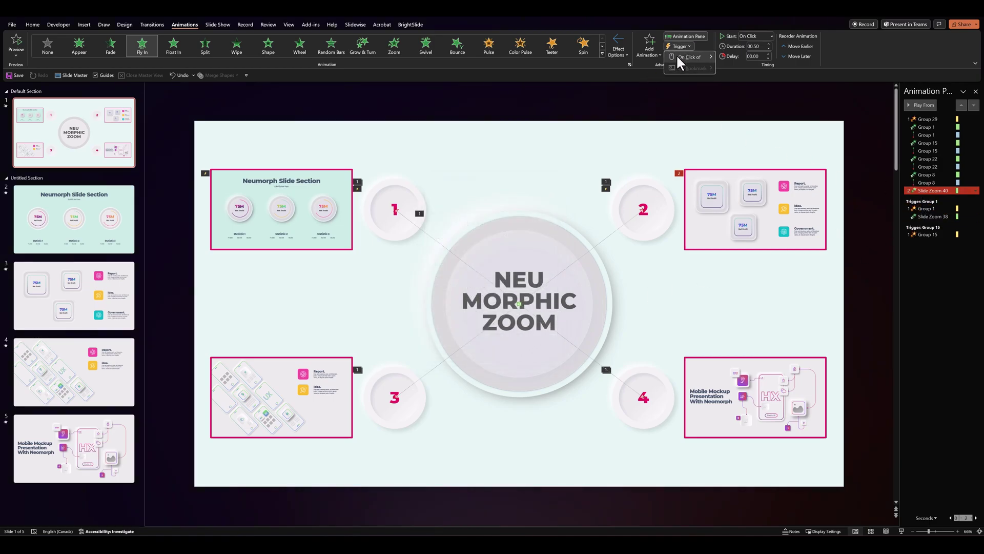
pyautogui.moveTo(689, 57)
pyautogui.click(740, 79)
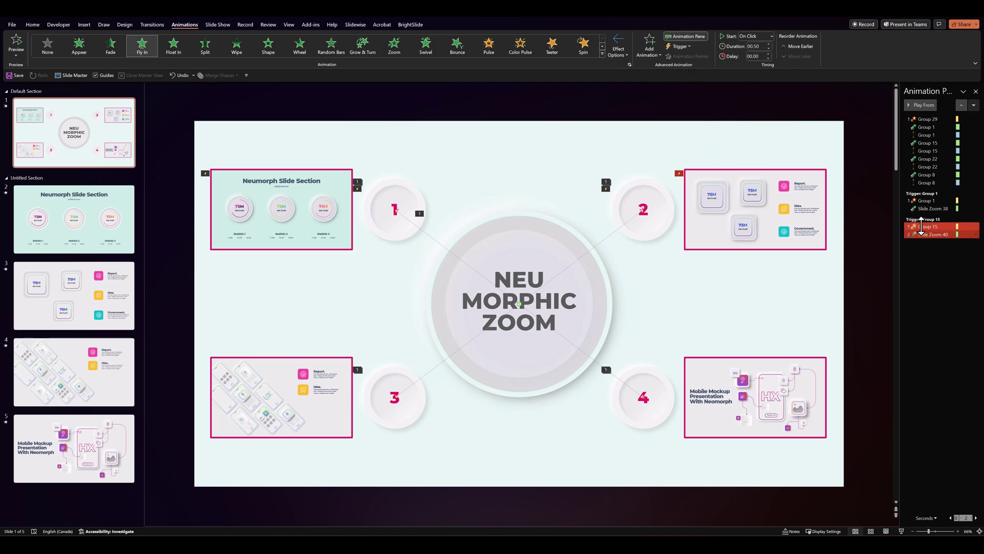
pyautogui.rightClick(925, 234)
pyautogui.click(932, 253)
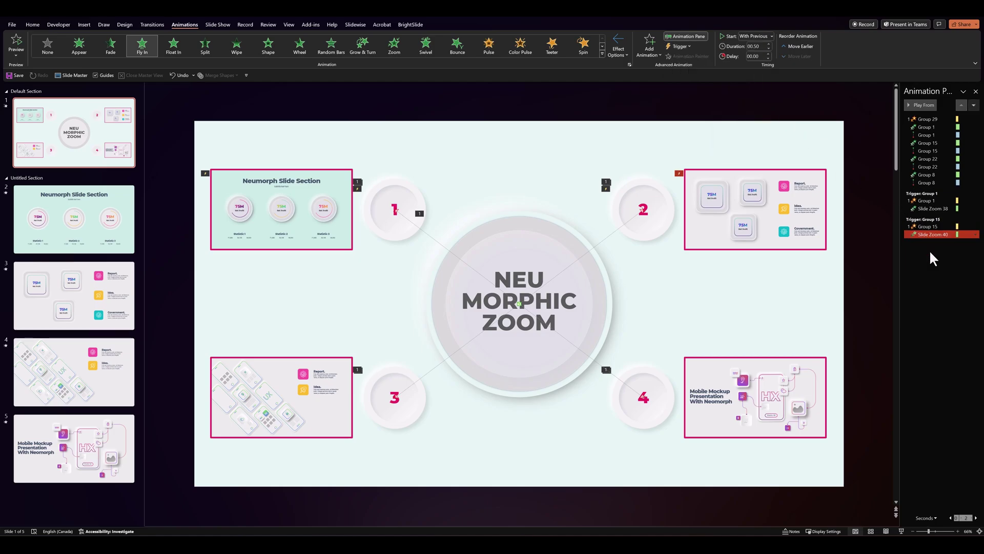
pyautogui.click(882, 252)
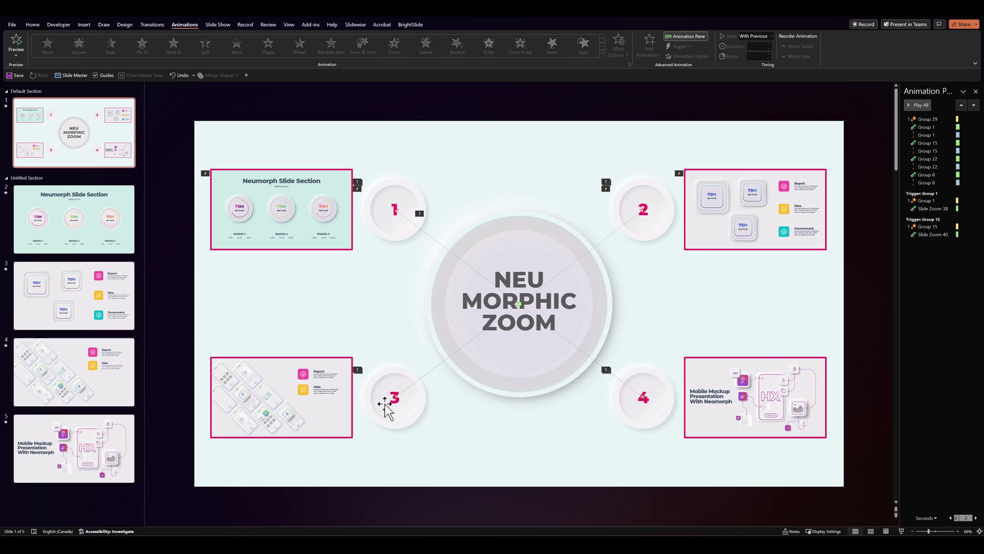
# - Add a 50% Grow/Shrink emphasis with smoothed start and end to circle 3's Group 8
pyautogui.click(393, 426)
pyautogui.click(649, 45)
pyautogui.click(746, 180)
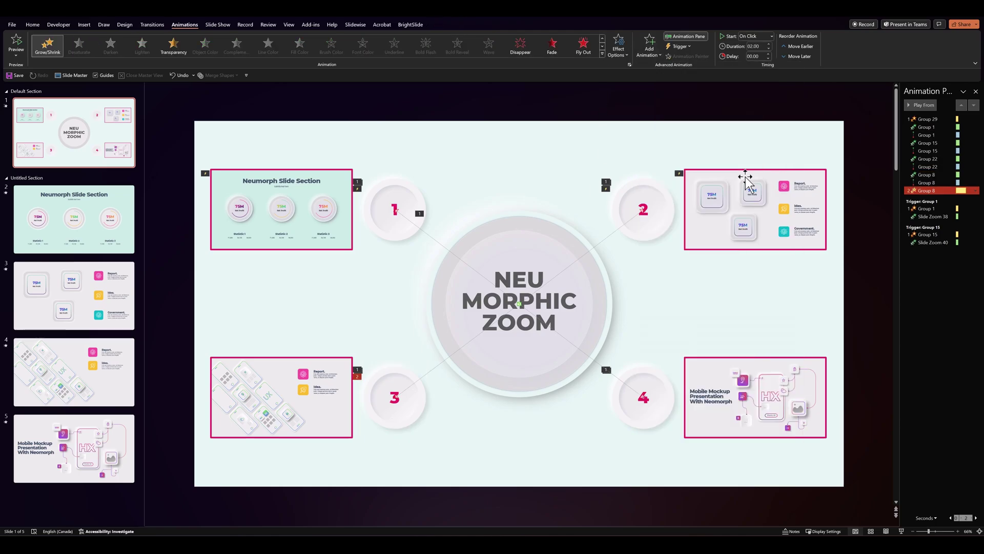
pyautogui.rightClick(918, 190)
pyautogui.click(933, 231)
pyautogui.click(538, 218)
pyautogui.click(482, 236)
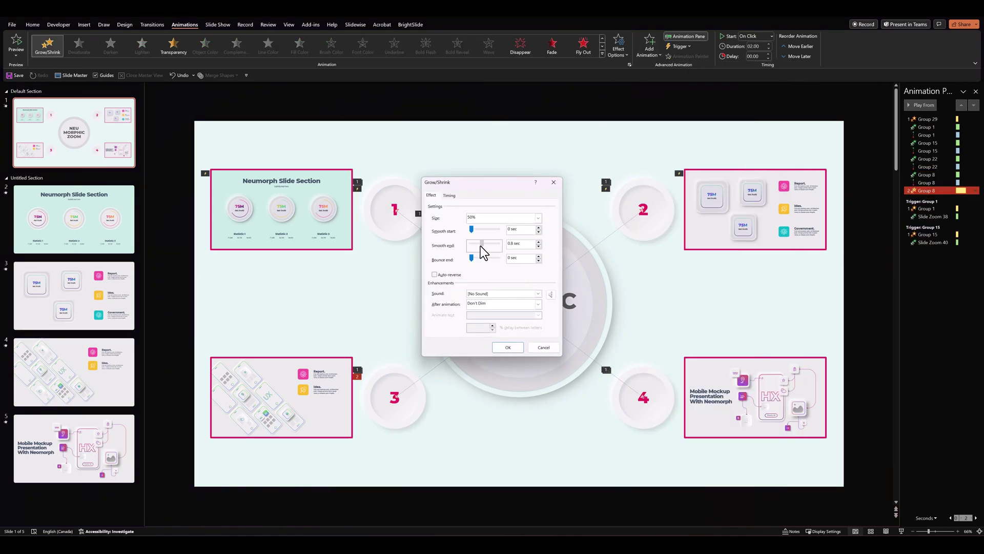
pyautogui.moveTo(471, 229)
pyautogui.mouseDown()
pyautogui.moveTo(485, 229)
pyautogui.moveTo(483, 244)
pyautogui.mouseUp()
pyautogui.click(508, 347)
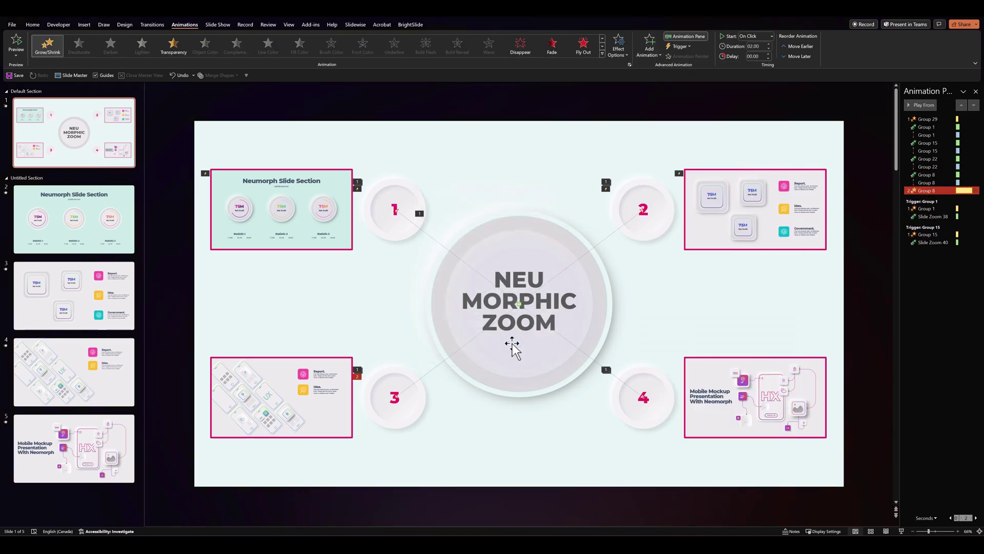
# - Shorten circle 3's pulse to 00.25 and trigger it on click of Group 8
pyautogui.click(769, 48)
pyautogui.click(682, 46)
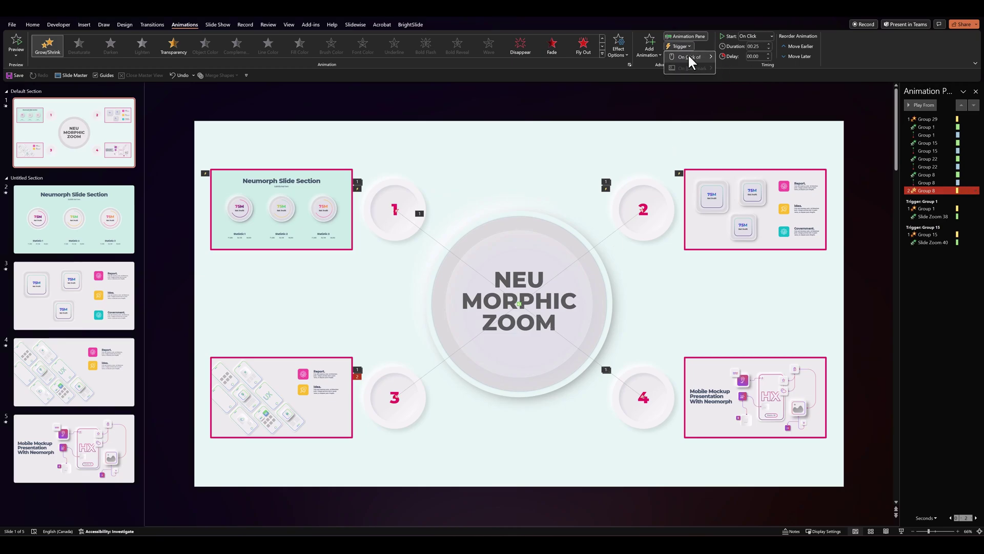
pyautogui.moveTo(690, 57)
pyautogui.click(739, 75)
# - Make Slide Zoom 42 fly in from the left on click of Group 8, With Previous
pyautogui.click(286, 402)
pyautogui.click(142, 45)
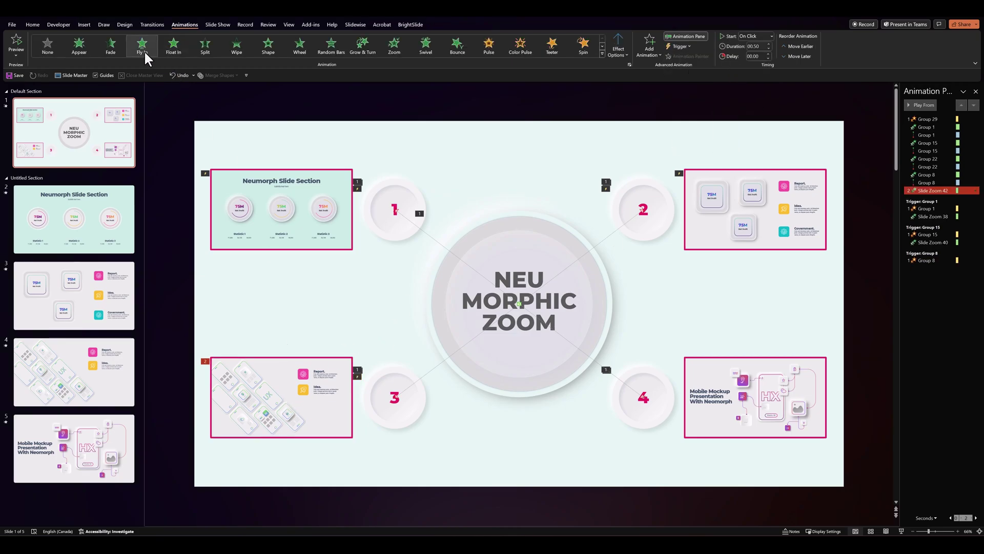
pyautogui.click(619, 49)
pyautogui.click(632, 124)
pyautogui.click(680, 46)
pyautogui.moveTo(690, 57)
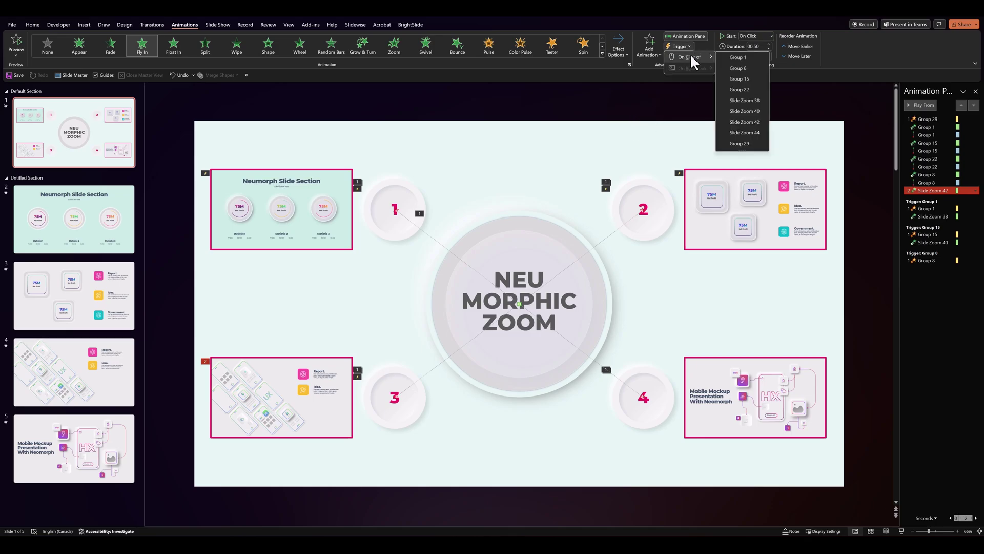
pyautogui.click(738, 74)
pyautogui.click(976, 260)
pyautogui.click(934, 278)
pyautogui.click(975, 259)
pyautogui.click(938, 299)
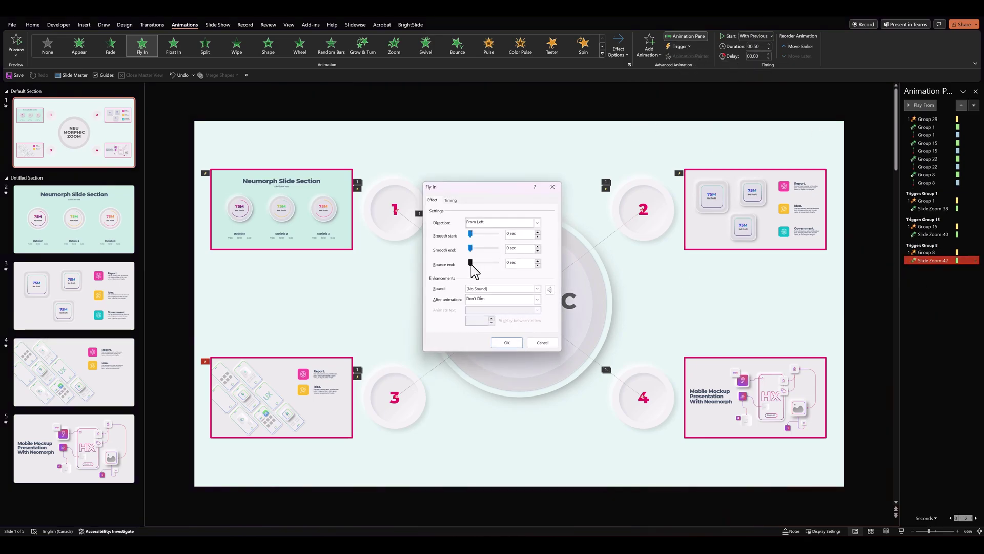
pyautogui.click(509, 339)
# - Give circle 4 a 00.25 Grow/Shrink pulse triggered on click of Group 22
pyautogui.click(634, 421)
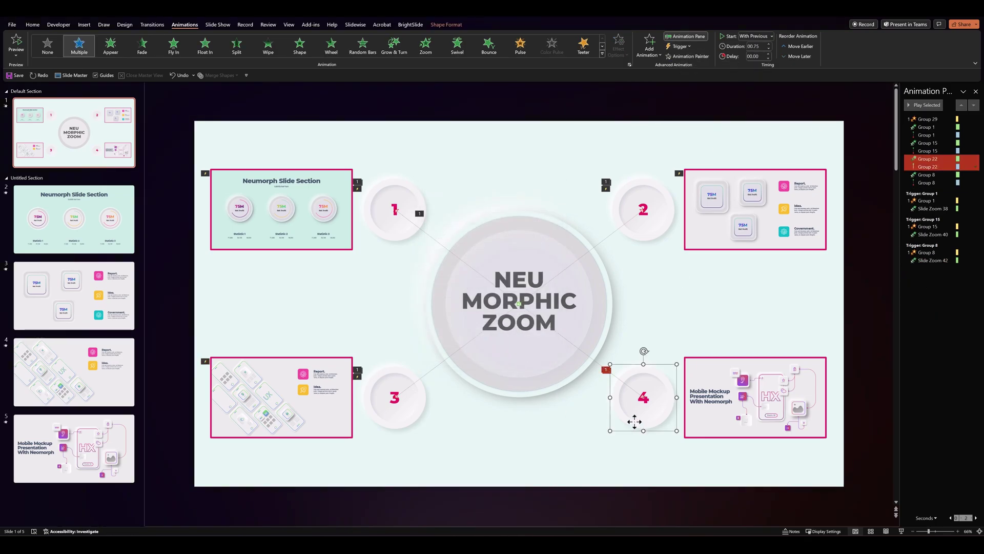
pyautogui.click(647, 50)
pyautogui.click(775, 164)
pyautogui.click(770, 47)
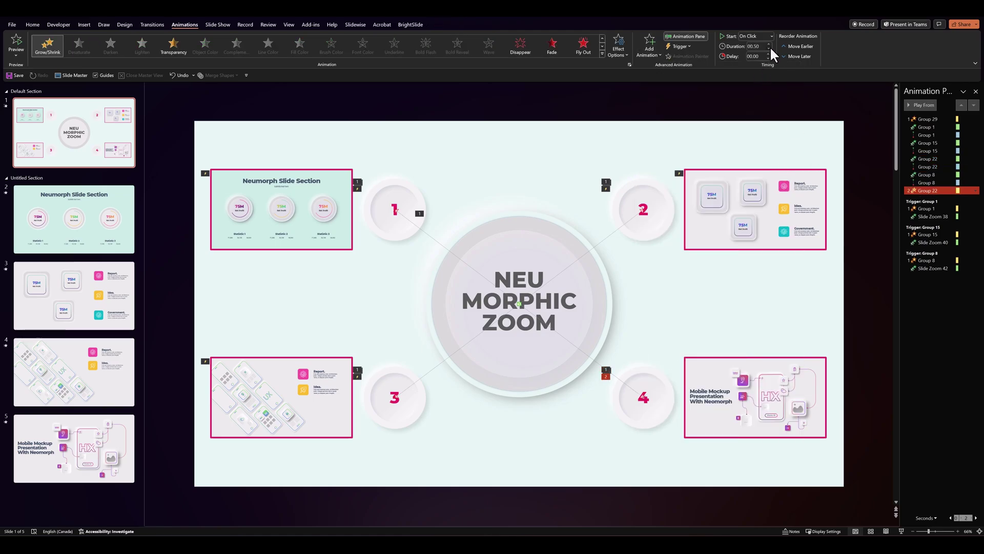
pyautogui.click(680, 46)
pyautogui.moveTo(715, 55)
pyautogui.click(739, 89)
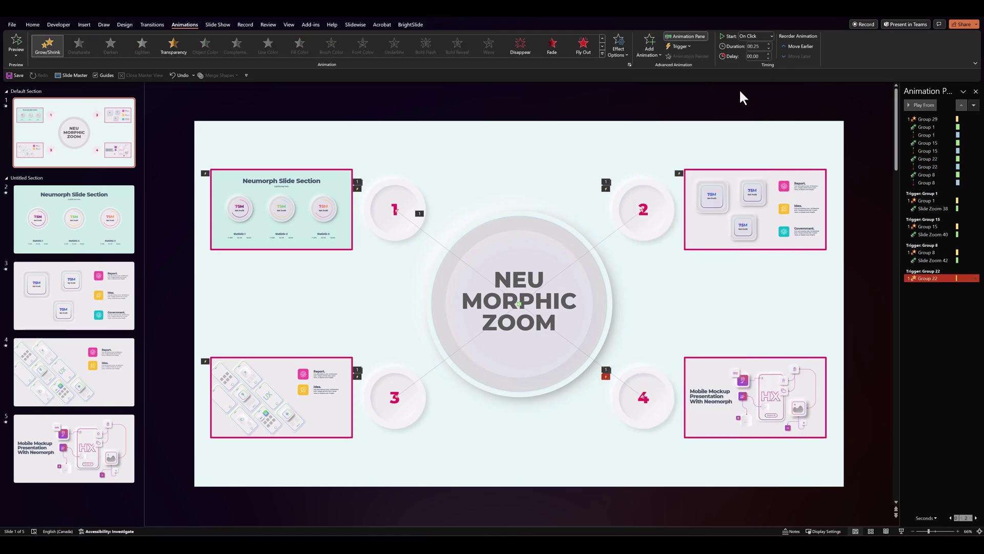
# - Make Slide Zoom 44 fly in from the right with bounce on Group 22's click, With Previous
pyautogui.click(771, 359)
pyautogui.click(142, 45)
pyautogui.click(618, 46)
pyautogui.click(643, 193)
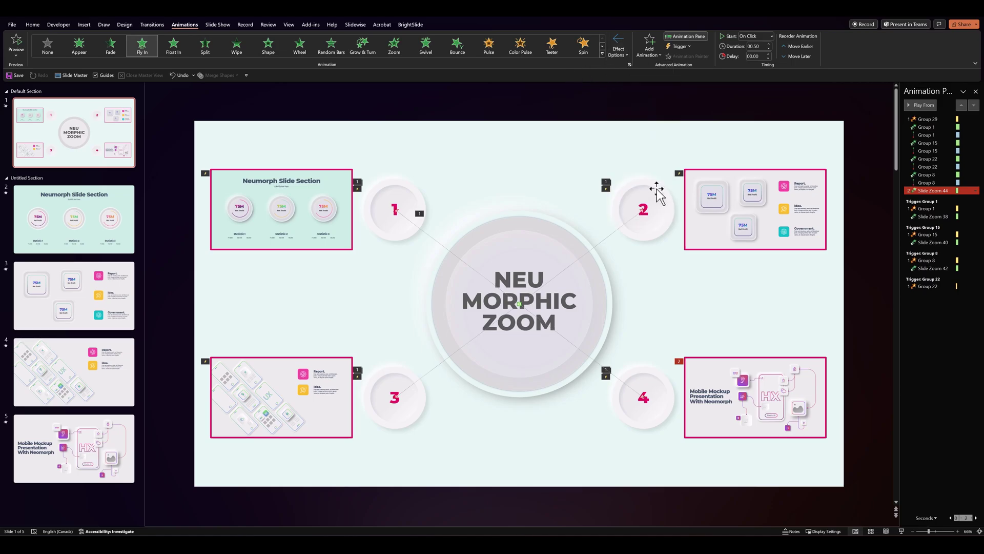
pyautogui.click(681, 46)
pyautogui.moveTo(687, 57)
pyautogui.click(739, 89)
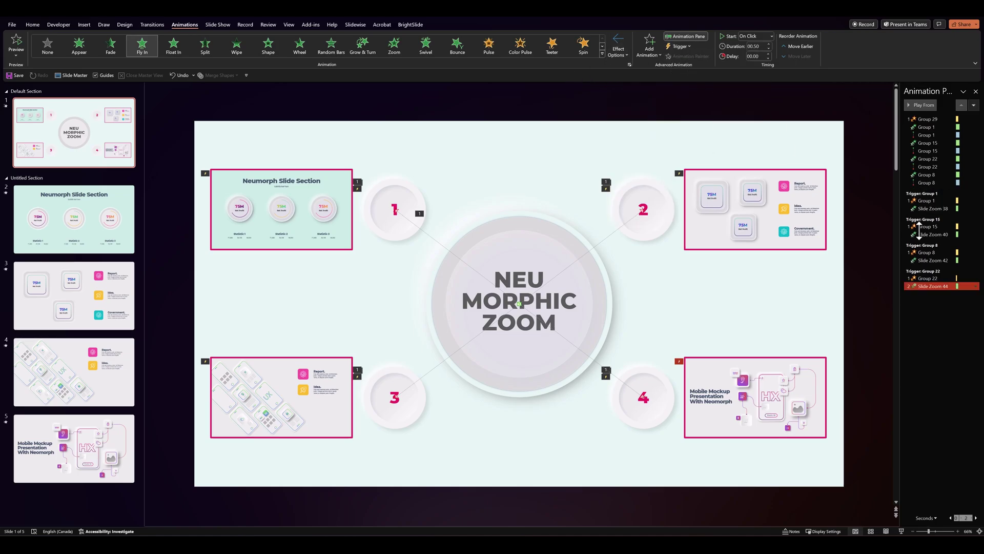
pyautogui.rightClick(933, 286)
pyautogui.click(940, 309)
pyautogui.rightClick(931, 287)
pyautogui.click(934, 331)
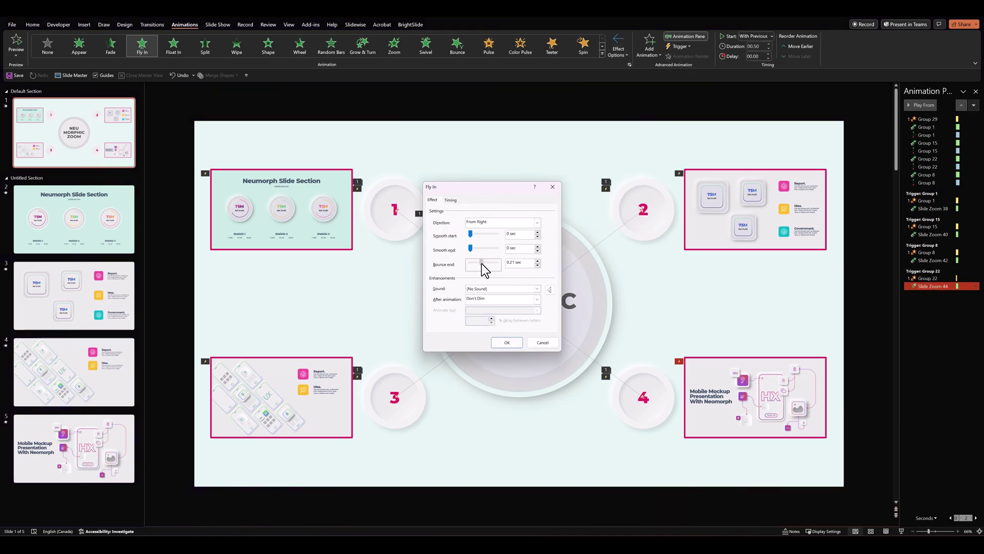
pyautogui.click(506, 343)
pyautogui.click(940, 310)
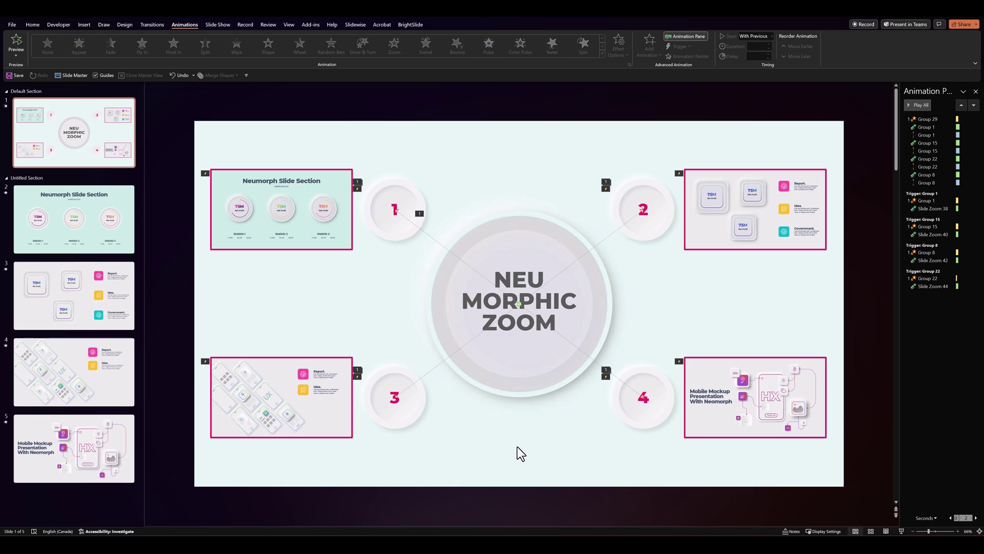
# - Start the slide show from the current slide to preview the zoom animations
pyautogui.click(902, 532)
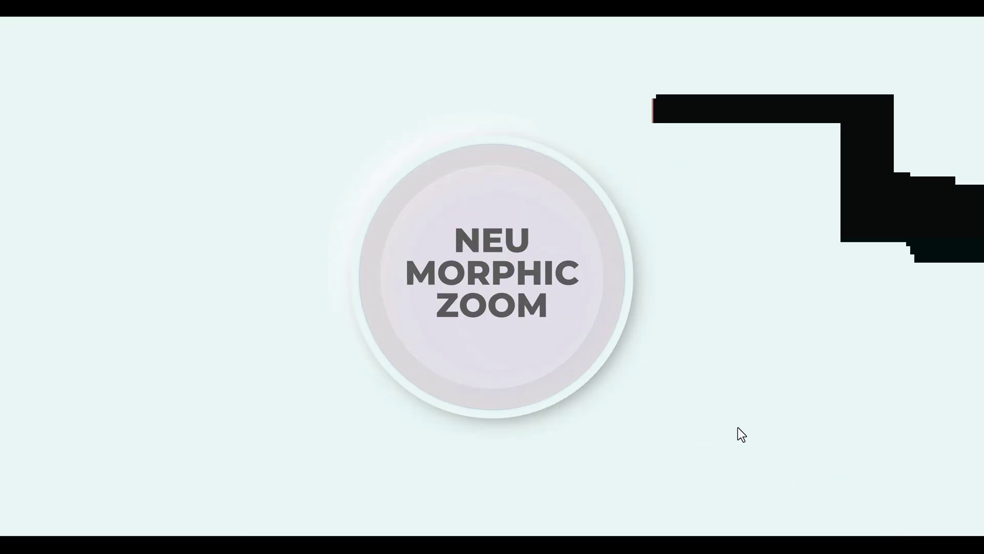